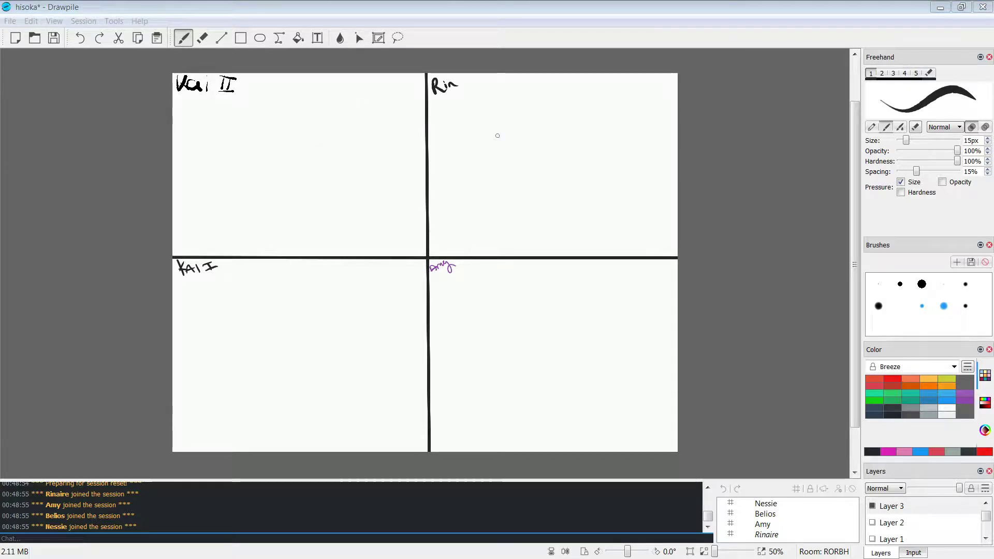
- Draw a face with two solid oval eyes, a dot nose and a toothed rectangular mouth in the upper-right quadrant
drag(535, 132, 535, 151)
drag(560, 131, 560, 151)
click(548, 161)
mouse_move(539, 171)
mouse_down()
mouse_move(564, 172)
mouse_move(547, 179)
mouse_up()
drag(553, 172, 553, 179)
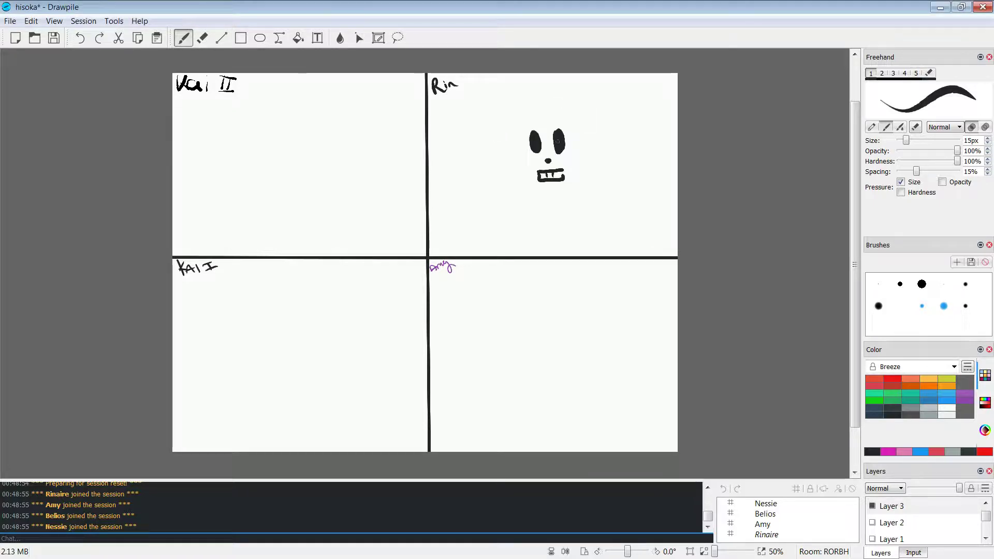
- Give the face two long pointed ears and try a rounded head outline with a boxy jaw, undoing the outline
mouse_move(559, 113)
mouse_down()
mouse_move(572, 90)
mouse_move(570, 115)
mouse_move(538, 110)
mouse_move(555, 108)
mouse_move(526, 132)
mouse_move(520, 168)
mouse_move(586, 156)
mouse_up()
mouse_move(521, 168)
mouse_down()
mouse_move(565, 194)
mouse_move(575, 176)
mouse_up()
key(ctrl+z)
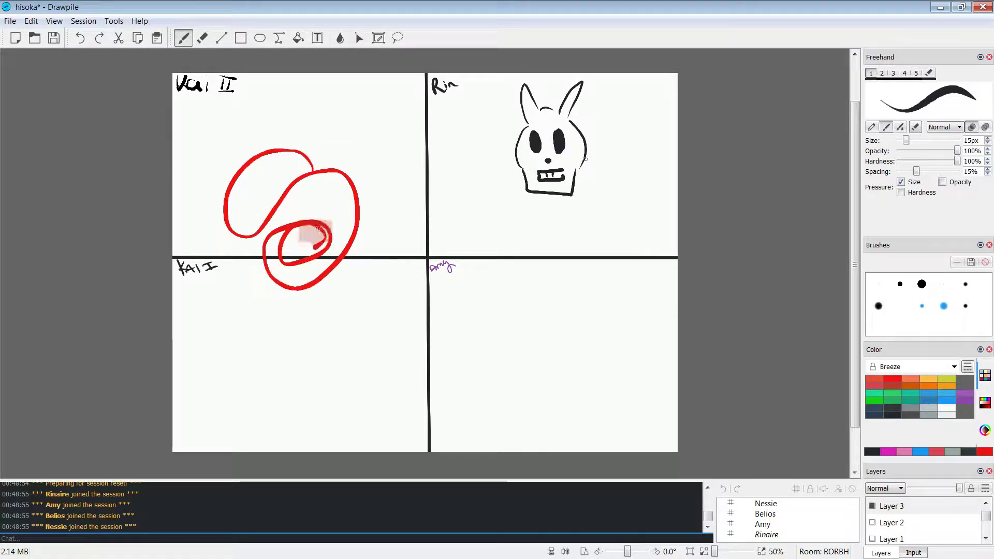
key(ctrl+z)
key(ctrl+z)
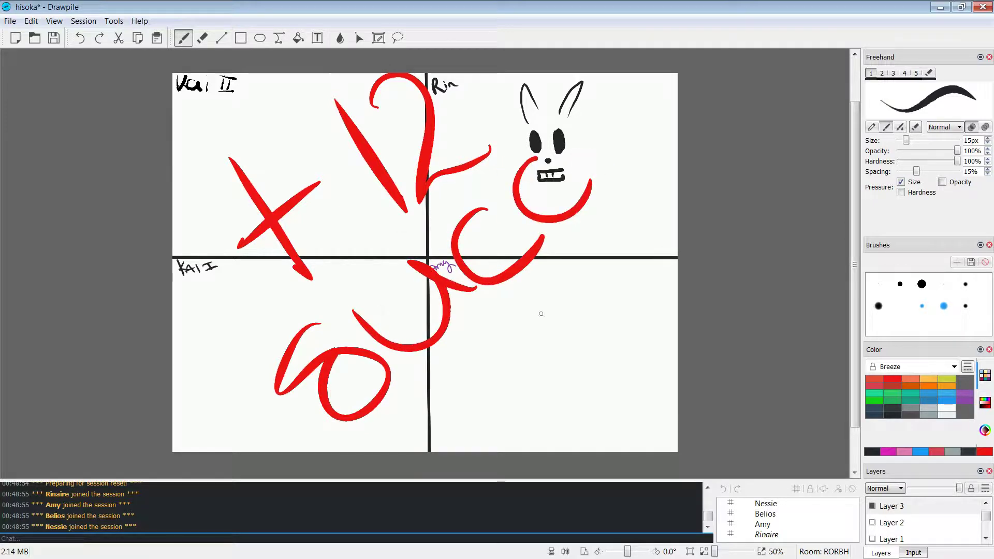
- Draw a small tic-tac-toe grid of two vertical and two horizontal lines in the lower-right quadrant
drag(553, 288, 570, 420)
drag(611, 281, 624, 373)
drag(501, 345, 673, 335)
drag(506, 399, 678, 383)
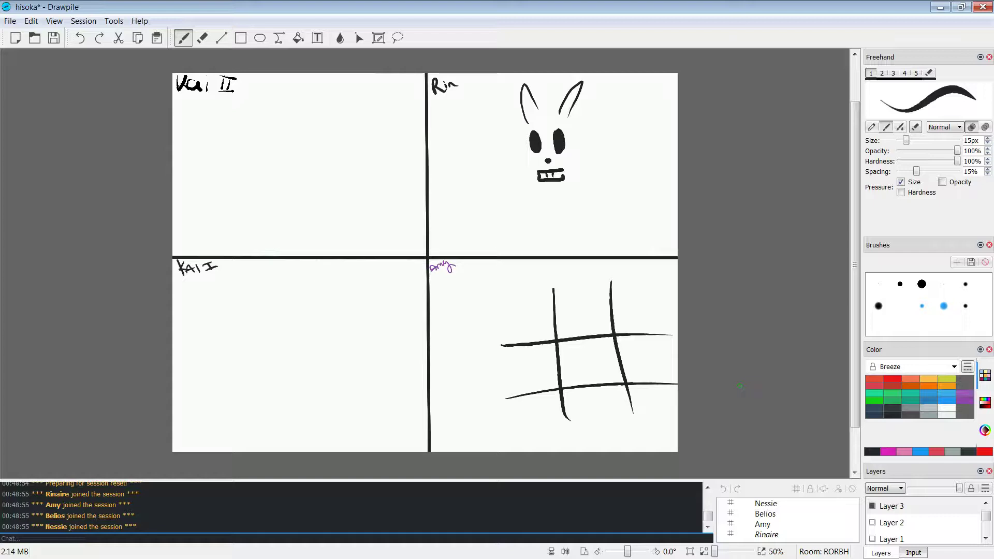
- Draw a larger grid of three vertical and three horizontal lines spanning all four quadrants
drag(377, 136, 368, 440)
drag(516, 146, 492, 434)
drag(314, 214, 636, 222)
mouse_move(294, 318)
mouse_down()
mouse_move(427, 300)
mouse_move(622, 306)
mouse_up()
drag(281, 390, 634, 385)
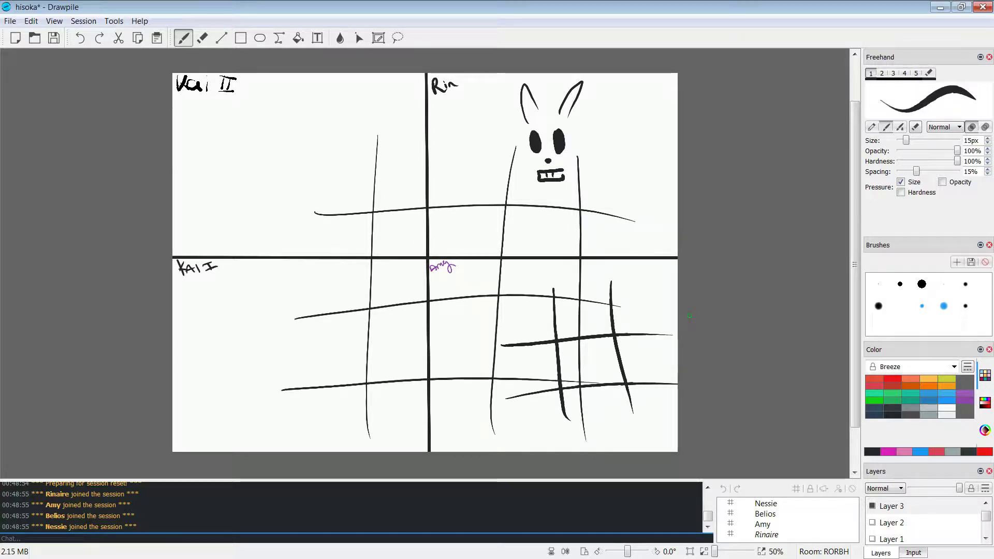
- Undo the strokes of the large grid and the small grid
key(ctrl+z)
key(ctrl+z)
key(ctrl+z)
key(ctrl+z)
key(ctrl+z)
key(ctrl+z)
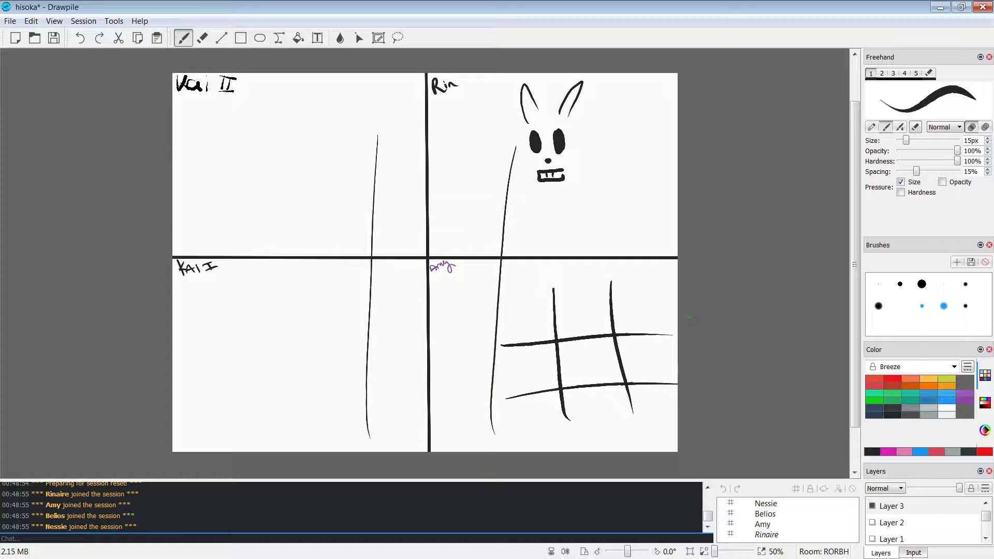
key(ctrl+z)
key(ctrl+z)
key(ctrl+z)
key(ctrl+z)
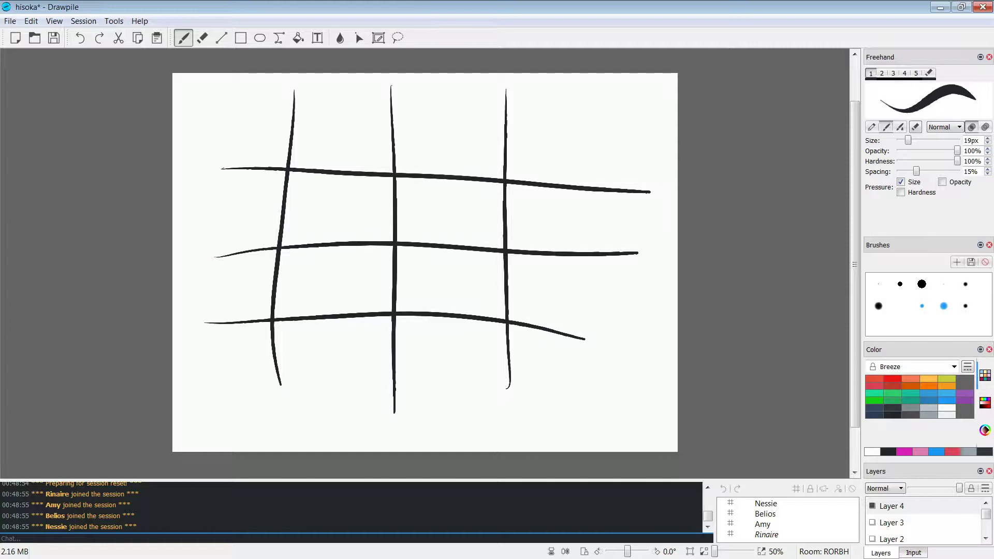
- Set the brush color to bright green on Layer 5 and try a ring marker in the third row's rightmost cell
click(892, 379)
click(875, 401)
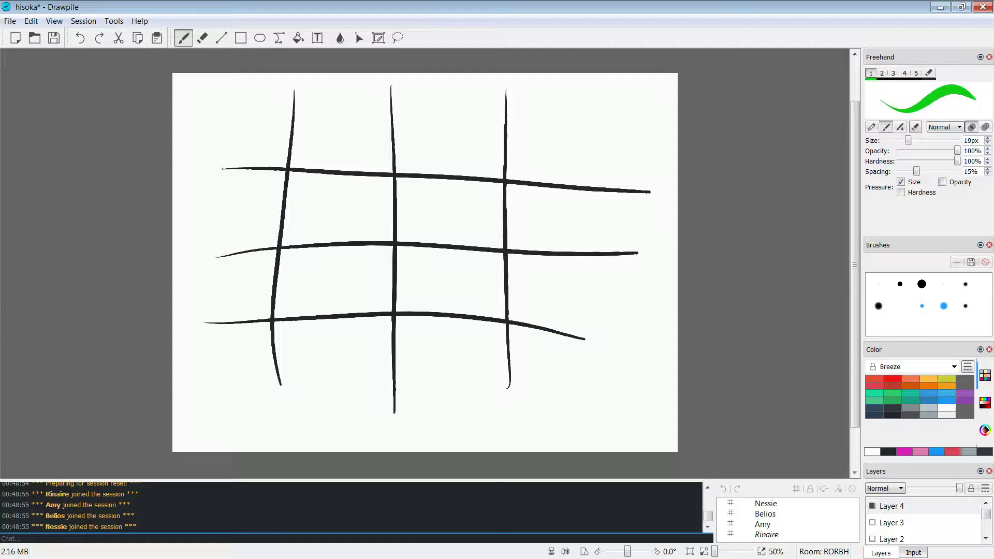
click(892, 506)
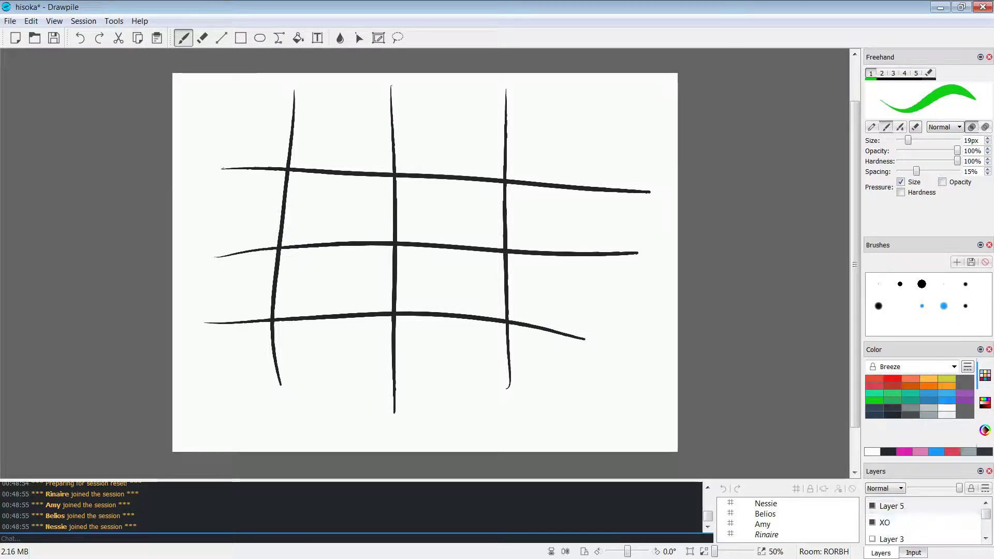
scroll(633, 260, down, 2)
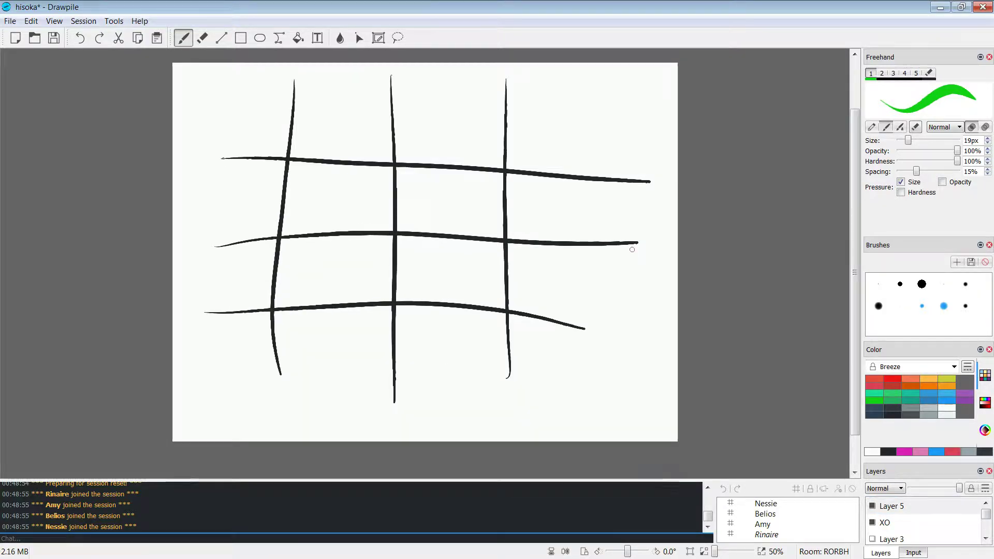
scroll(632, 250, up, 2)
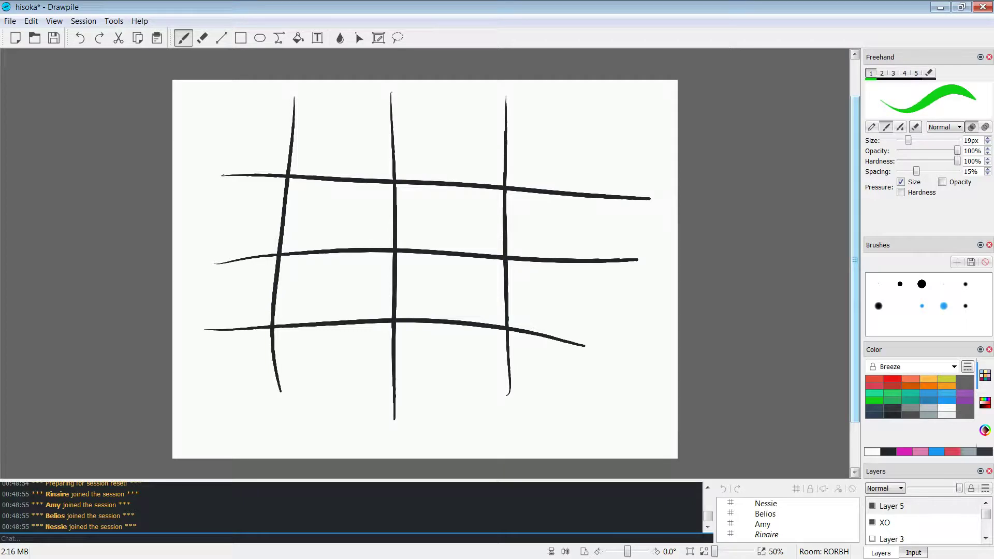
mouse_move(555, 283)
mouse_down()
mouse_move(575, 314)
mouse_move(551, 300)
mouse_move(611, 290)
mouse_move(556, 315)
mouse_up()
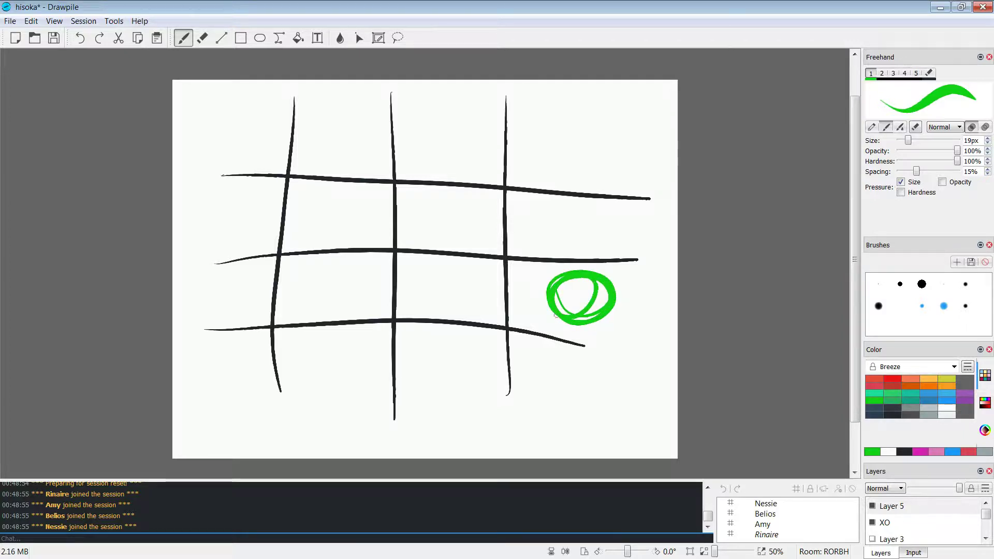
key(ctrl+z)
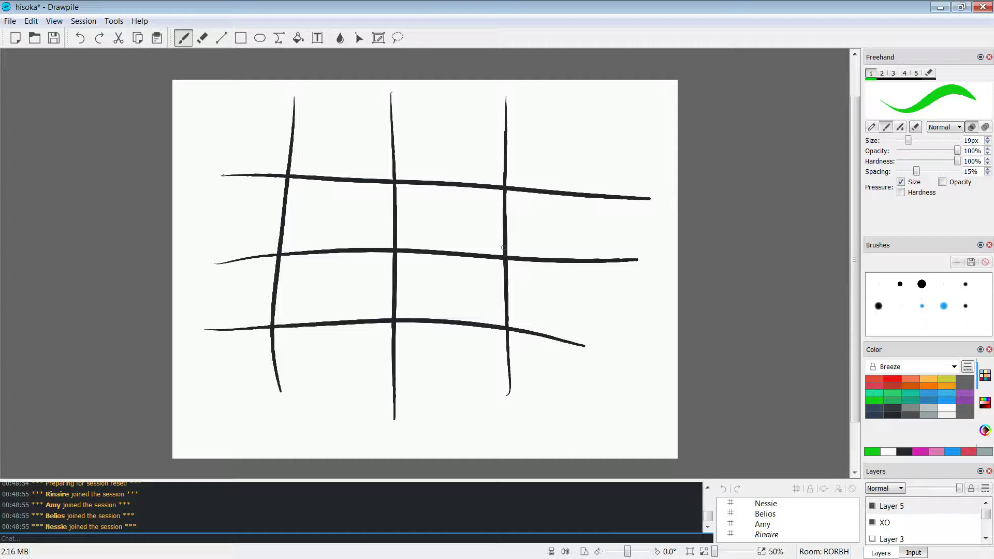
- Set the brush size to 62 px and paint a solid green circle in the bottom row's third cell
key(bracketright)
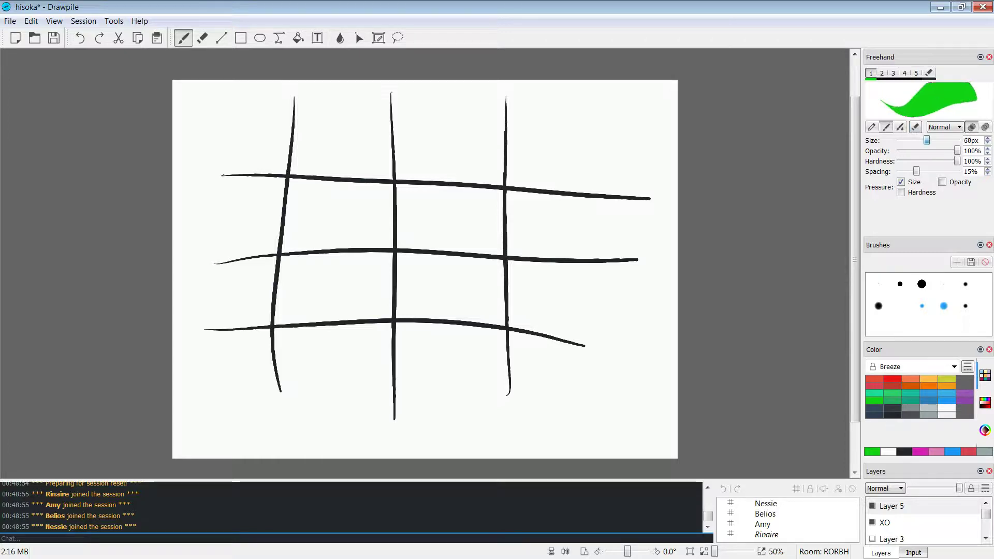
mouse_move(445, 358)
mouse_down()
mouse_move(437, 350)
mouse_move(458, 358)
mouse_up()
click(477, 357)
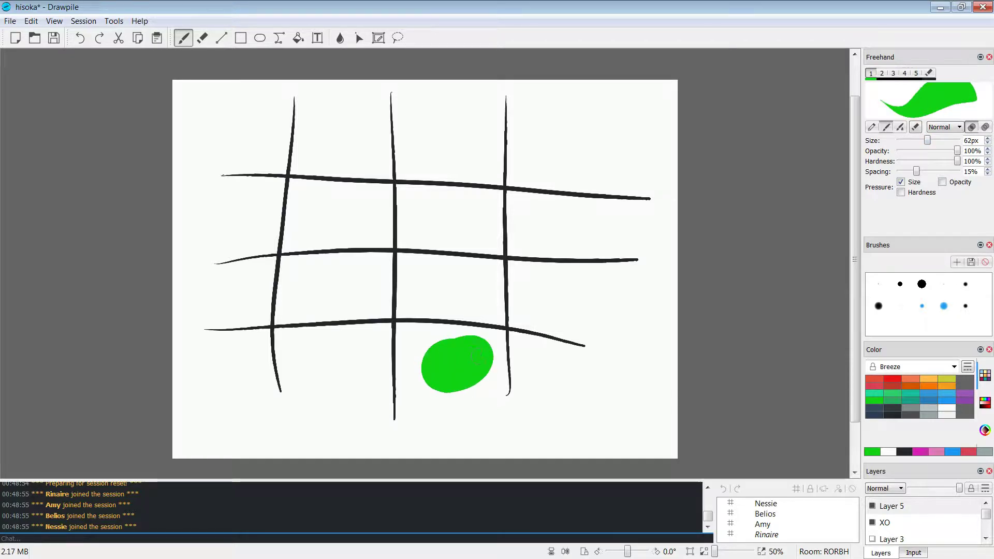
mouse_move(480, 356)
mouse_down()
mouse_move(449, 344)
mouse_move(477, 337)
mouse_move(464, 334)
mouse_up()
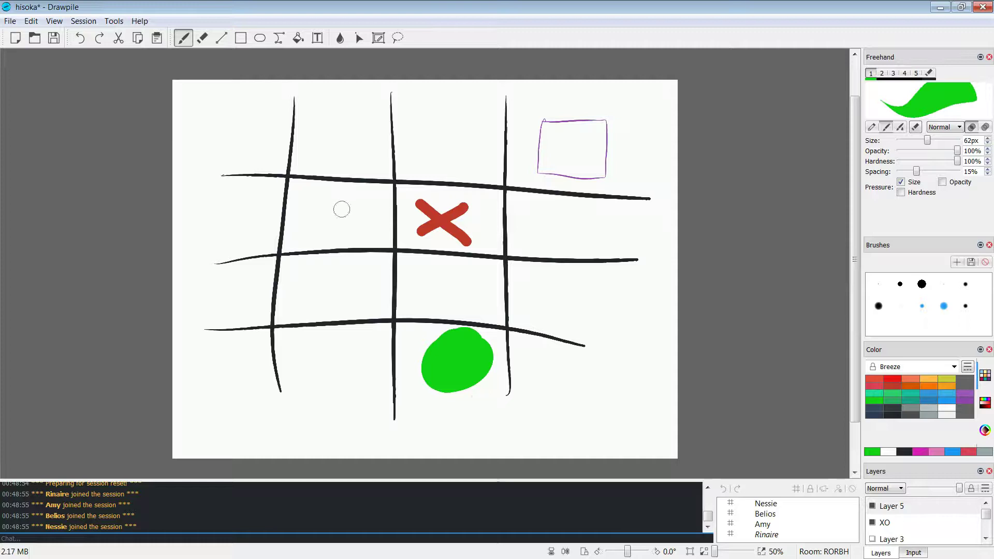
- Paint a solid green circle in the second row's second cell and try another in the bottom row's rightmost cell
mouse_move(340, 210)
mouse_down()
mouse_move(331, 240)
mouse_move(328, 201)
mouse_move(352, 224)
mouse_up()
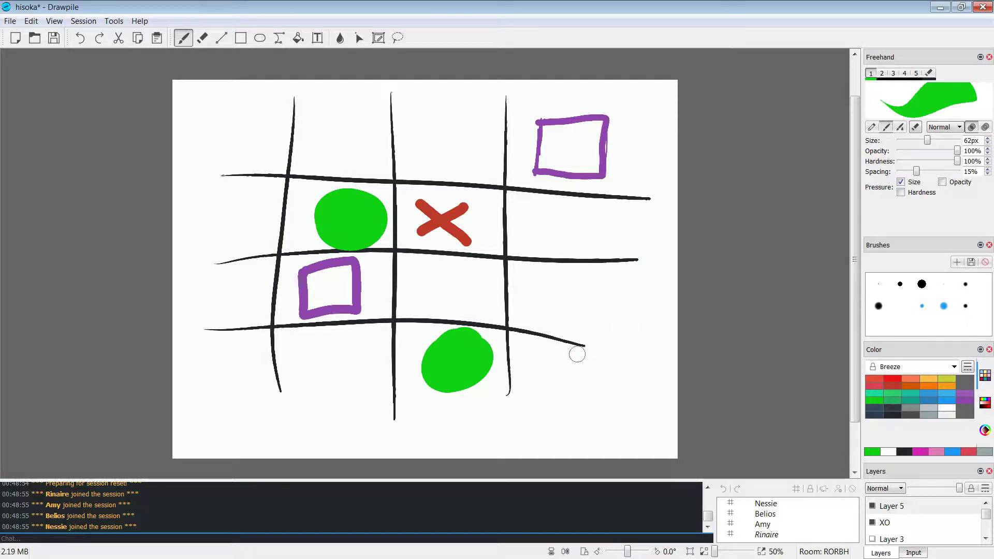
mouse_move(566, 362)
mouse_down()
mouse_move(580, 344)
mouse_move(575, 357)
mouse_move(551, 350)
mouse_up()
key(ctrl+z)
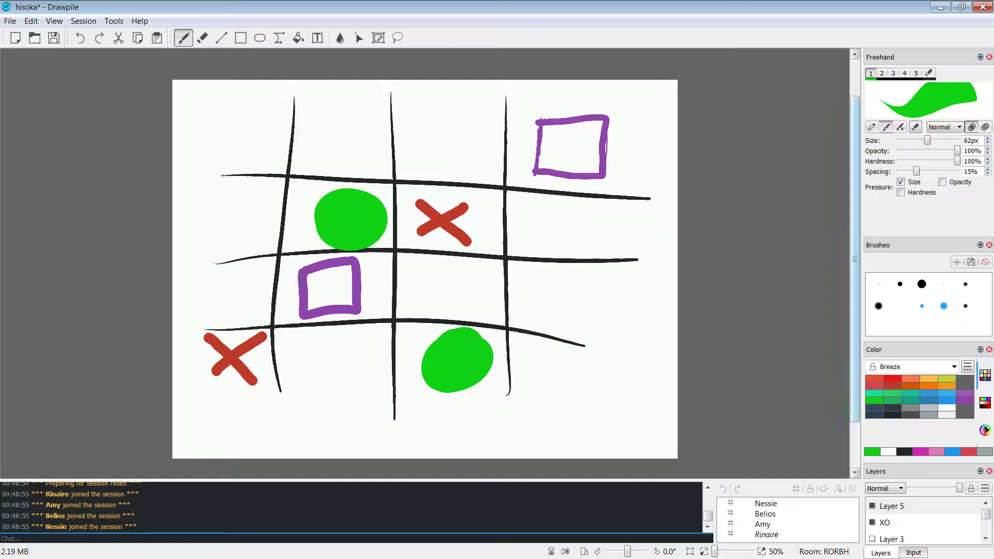
- Paint solid green circles in the first cells of the top row and the third row
scroll(856, 259, down, 2)
scroll(425, 249, up, 2)
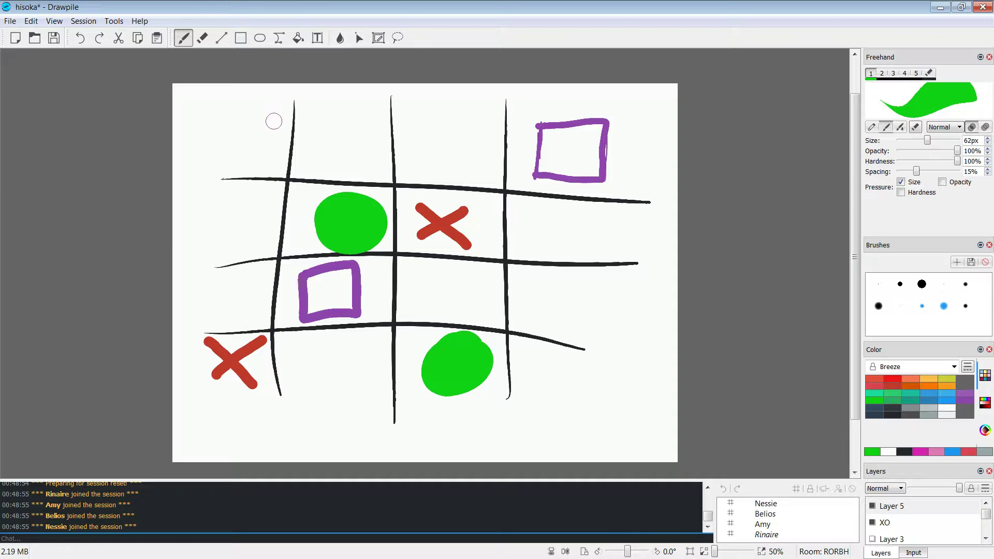
mouse_move(256, 127)
mouse_down()
mouse_move(244, 148)
mouse_move(261, 142)
mouse_move(255, 148)
mouse_up()
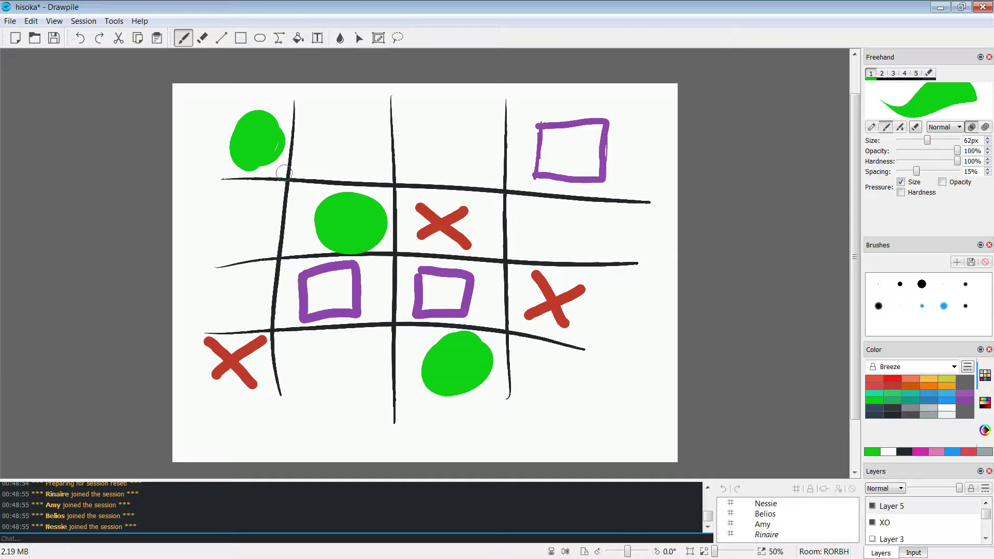
mouse_move(249, 272)
mouse_down()
mouse_move(228, 320)
mouse_move(233, 277)
mouse_move(262, 280)
mouse_move(234, 305)
mouse_up()
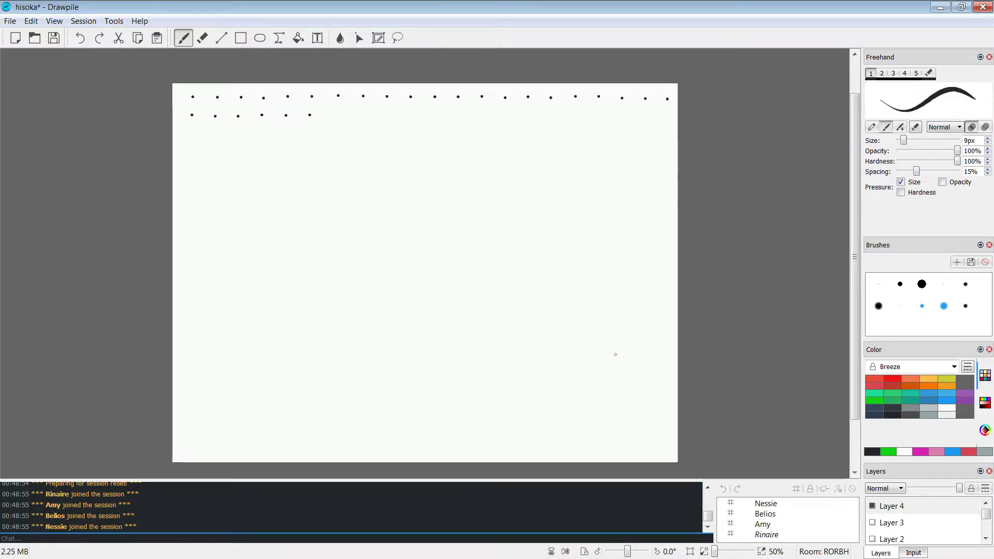
- Draw a small black flower with a ring center and surrounding petals near the canvas's lower-right corner
mouse_move(631, 348)
mouse_down()
mouse_move(620, 348)
mouse_move(634, 353)
mouse_move(621, 359)
mouse_up()
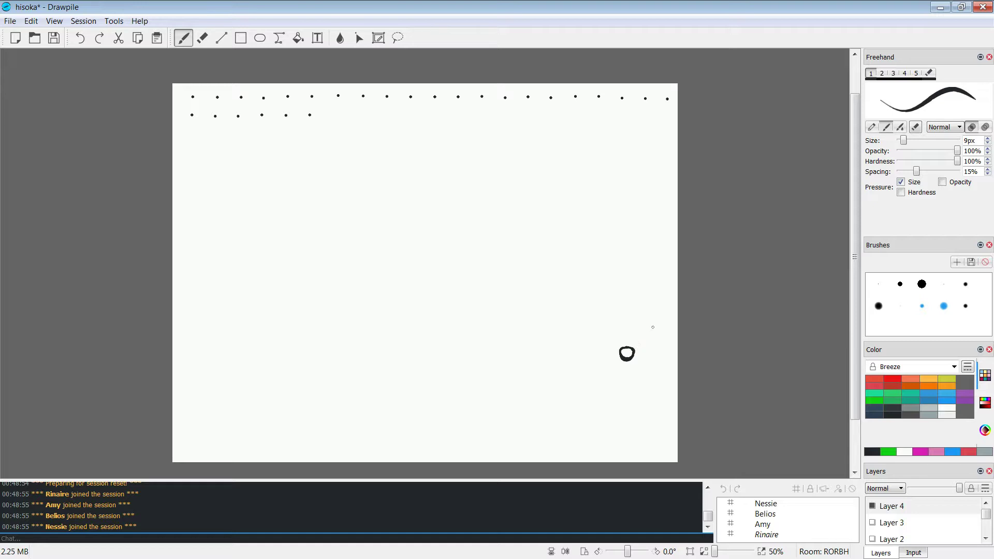
mouse_move(636, 346)
mouse_down()
mouse_move(642, 363)
mouse_move(620, 362)
mouse_move(632, 336)
mouse_move(629, 347)
mouse_up()
key(ctrl+z)
key(ctrl+z)
- Draw a small butterfly with a dashed flight trail above the flower, undoing the misplaced strokes
mouse_move(637, 318)
mouse_down()
mouse_move(657, 331)
mouse_move(659, 302)
mouse_up()
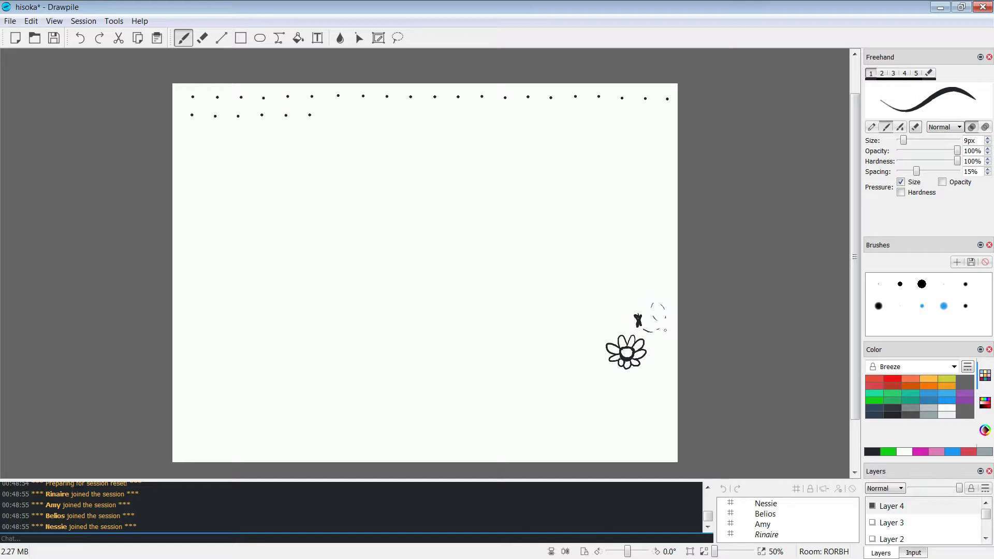
drag(666, 341, 656, 351)
key(ctrl+z)
key(ctrl+z)
mouse_move(642, 319)
mouse_down()
mouse_move(652, 333)
mouse_move(647, 317)
mouse_move(644, 328)
mouse_up()
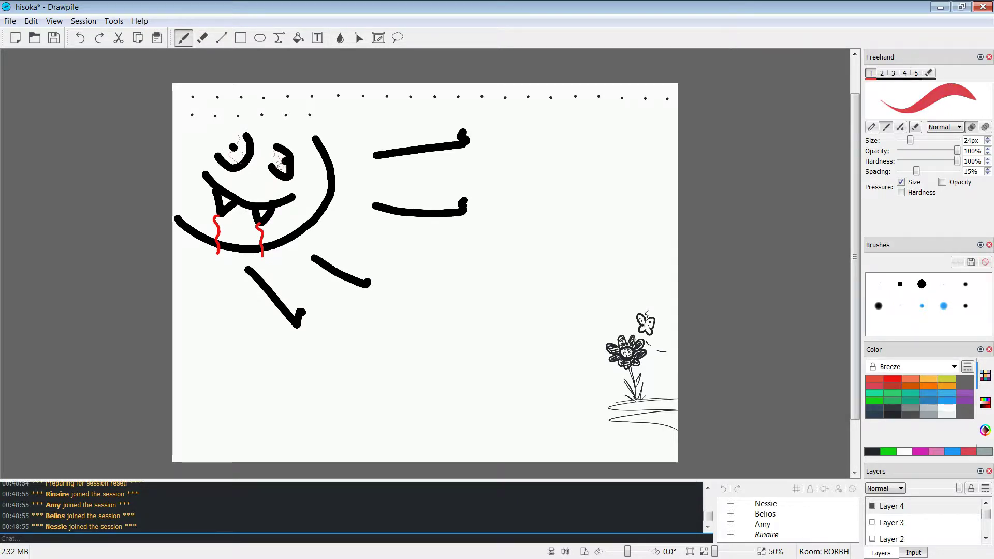
- Fill the fanged face's eyes with red and dot a dark pupil in each
mouse_move(278, 168)
mouse_down()
mouse_move(279, 158)
mouse_move(284, 170)
mouse_up()
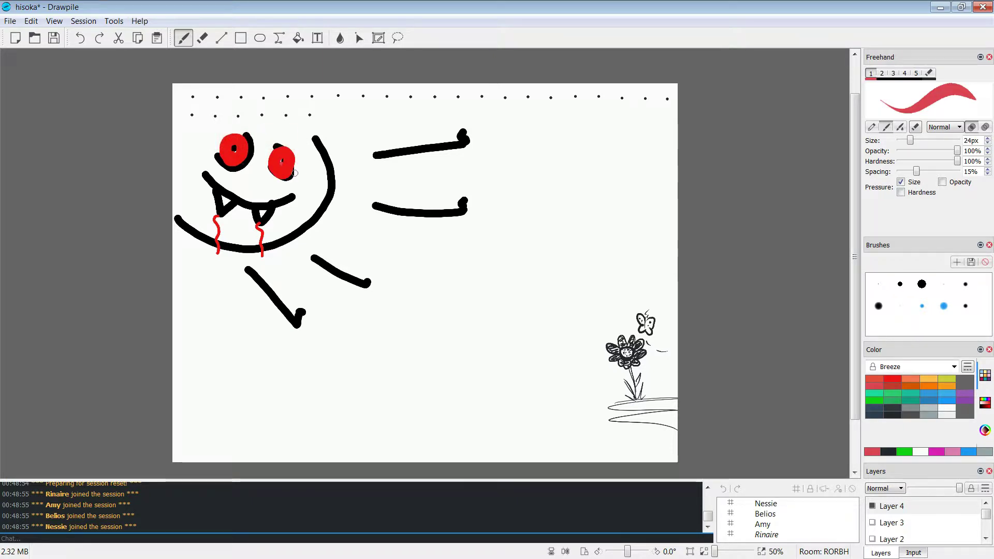
click(892, 416)
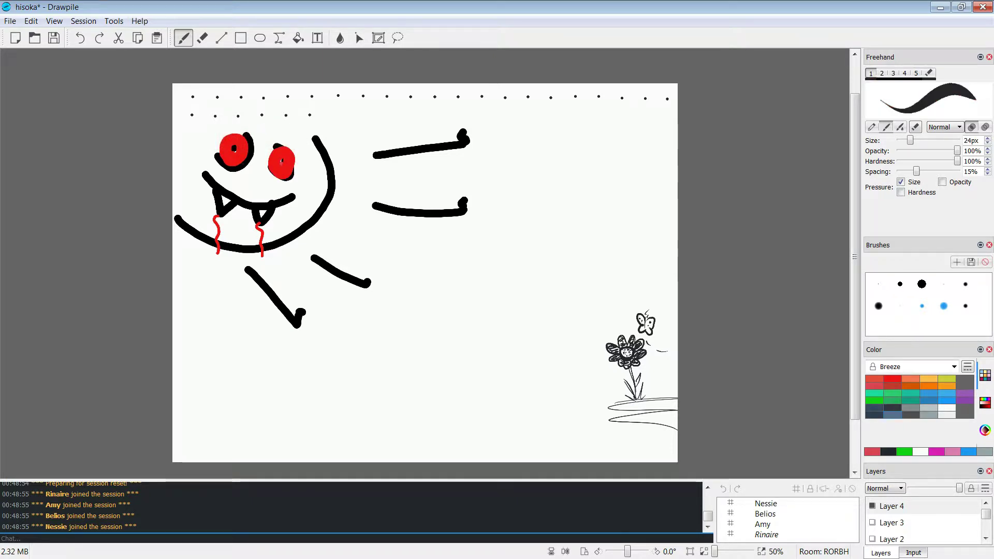
click(283, 162)
click(234, 148)
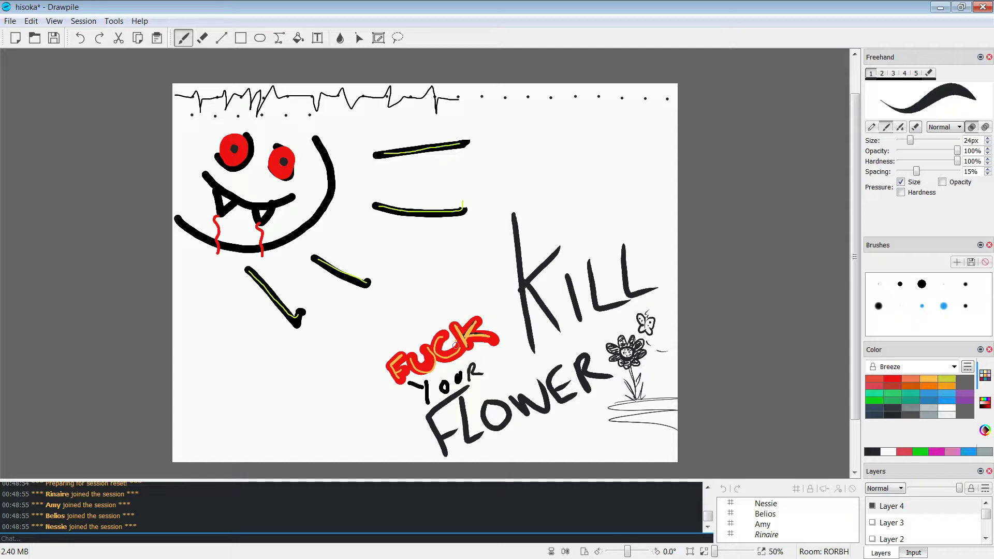
- Draw two eyes and a smile inside the O of FLOWER
click(490, 414)
click(497, 413)
drag(494, 419, 495, 421)
- Paint two dark red eye spots in the canvas's upper-right area and letter PATCH in black beneath FLOWER
click(893, 386)
drag(642, 169, 656, 176)
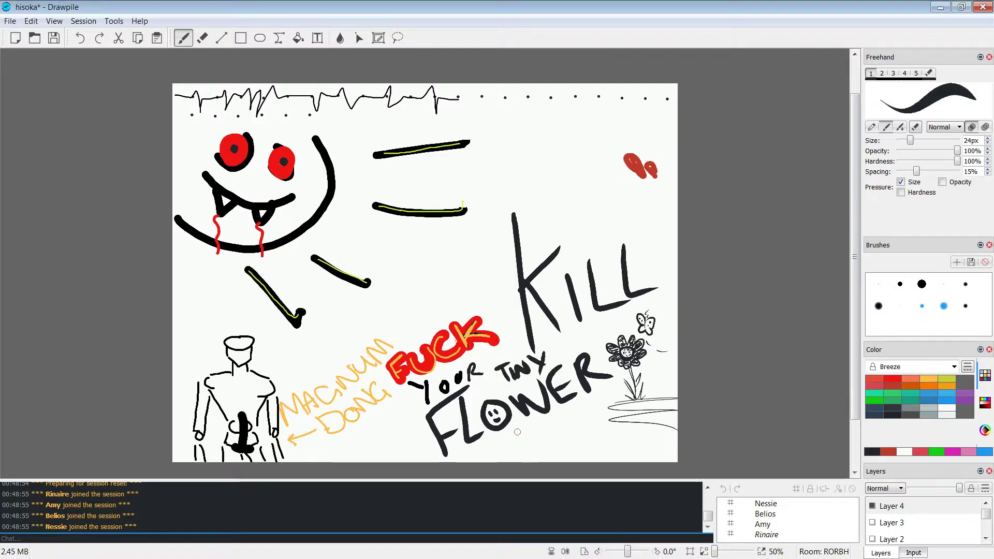
mouse_move(528, 437)
mouse_down()
mouse_move(563, 416)
mouse_move(584, 422)
mouse_move(611, 406)
mouse_up()
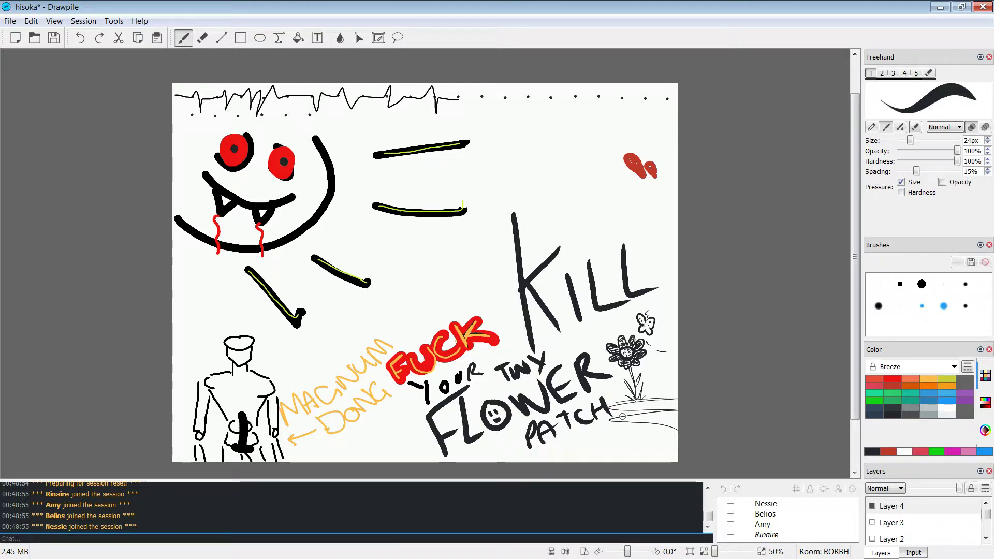
- Add dark pupils, a mouth and a wavy forked tongue to the red eyes, and write "hiss" with a heart below
drag(628, 157, 655, 175)
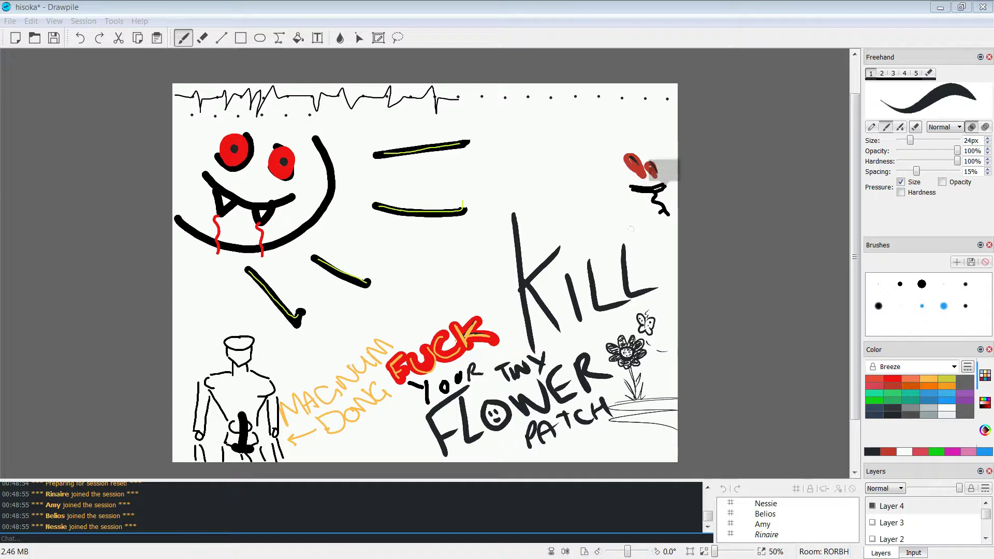
mouse_move(632, 218)
mouse_down()
mouse_move(638, 233)
mouse_move(663, 231)
mouse_up()
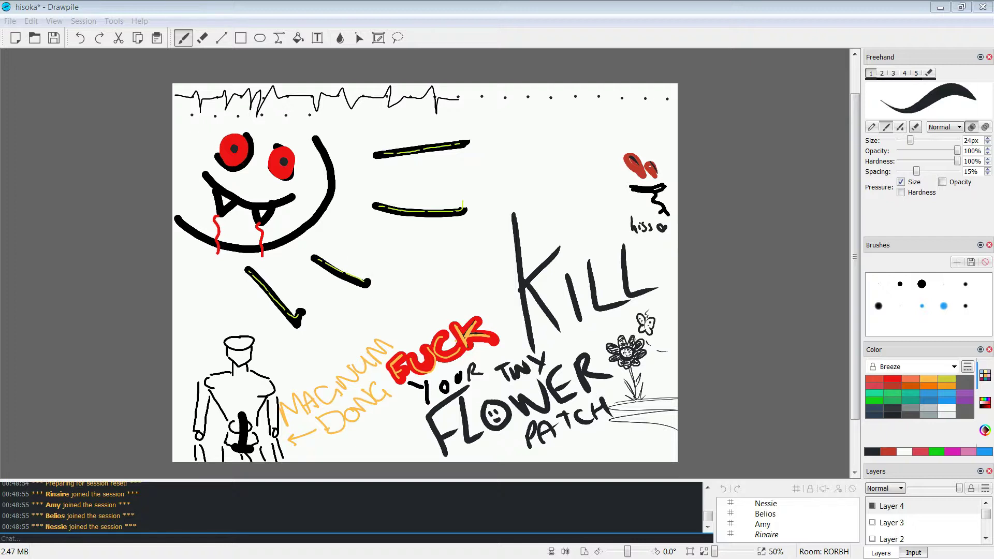
- Letter SNEK in black above the small red-eyed face
drag(636, 115, 629, 132)
drag(637, 132, 648, 115)
drag(653, 115, 658, 124)
drag(666, 109, 668, 123)
drag(676, 111, 675, 121)
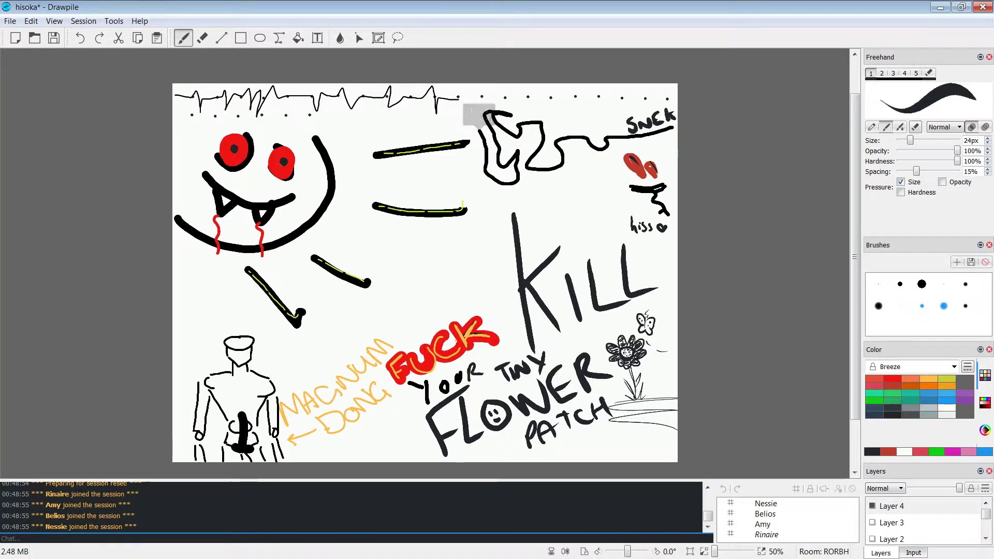
- Letter WAT diagonally in the space between the small smiley face and KILL
scroll(451, 333, up, 1)
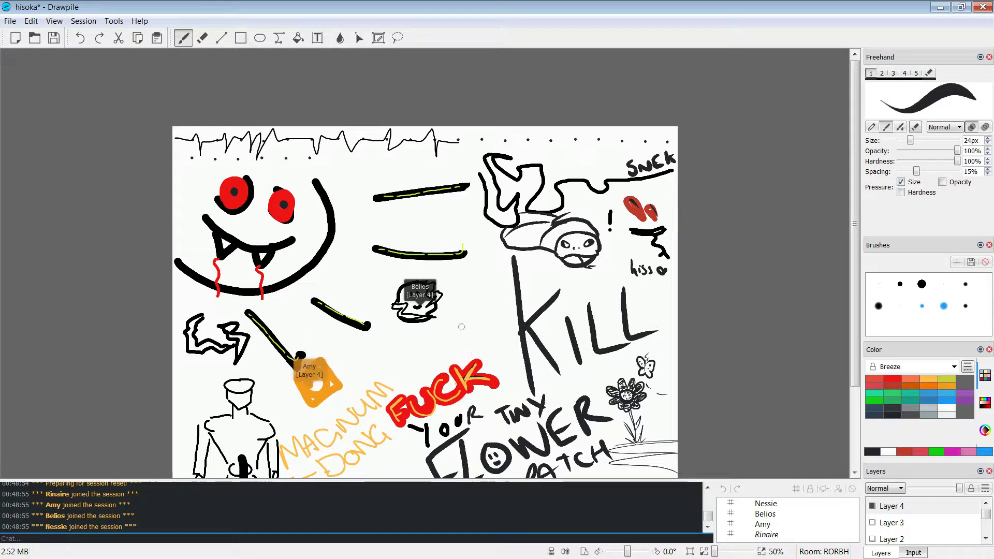
mouse_move(469, 326)
mouse_down()
mouse_move(499, 297)
mouse_move(513, 317)
mouse_up()
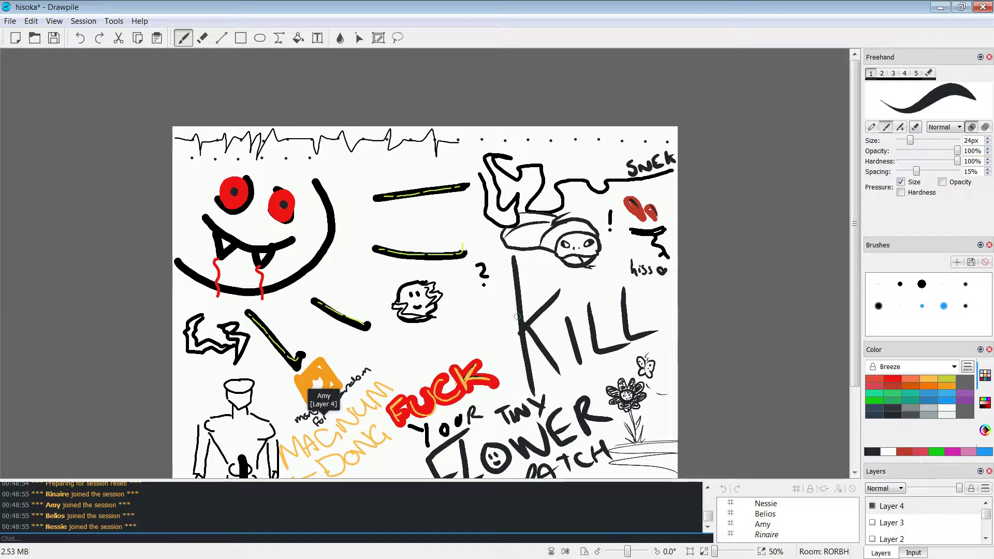
drag(458, 340, 494, 301)
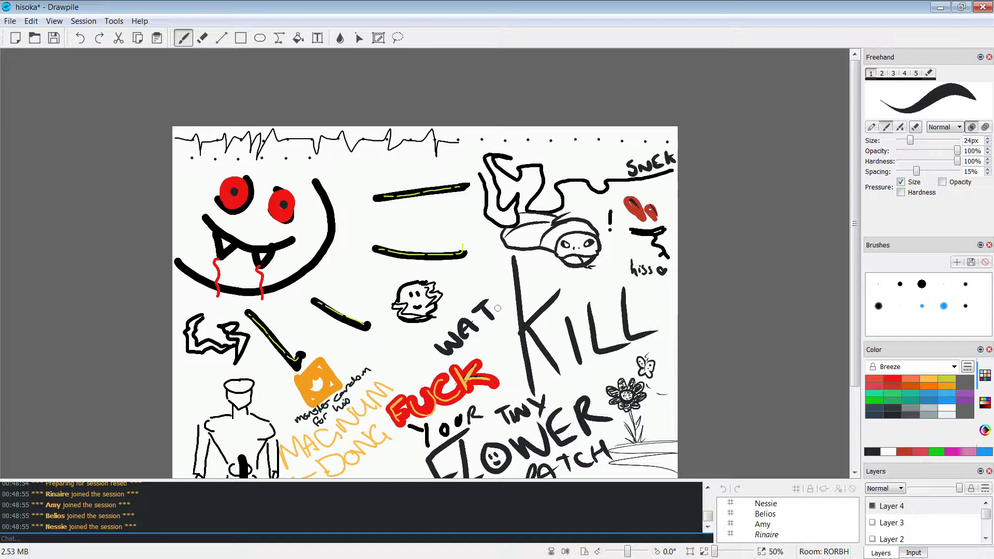
- Undo the last strokes of WAT, and clear the remaining WAT, KILL and YOUR TINY FLOWER PATCH drawings with a 95 px eraser
key(ctrl+z)
key(ctrl+z)
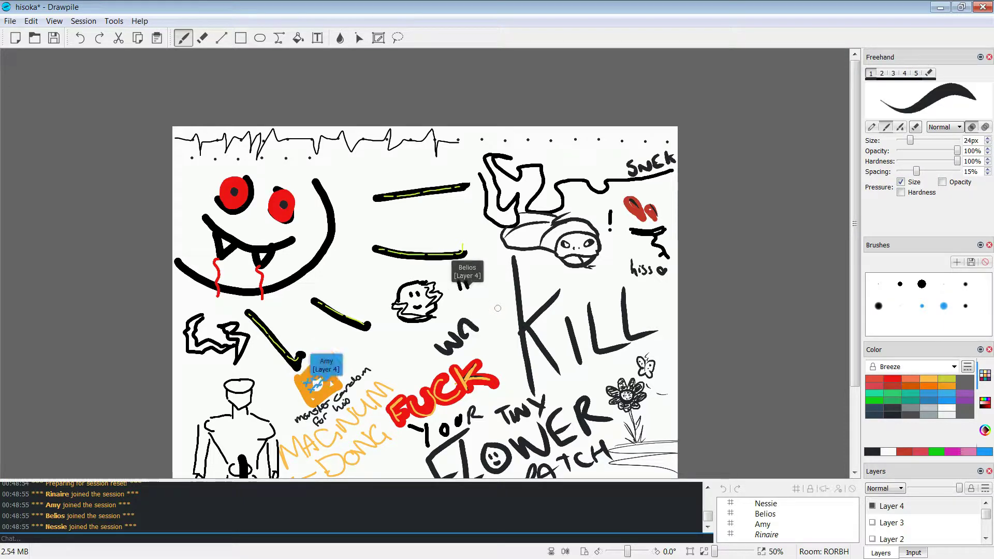
key(e)
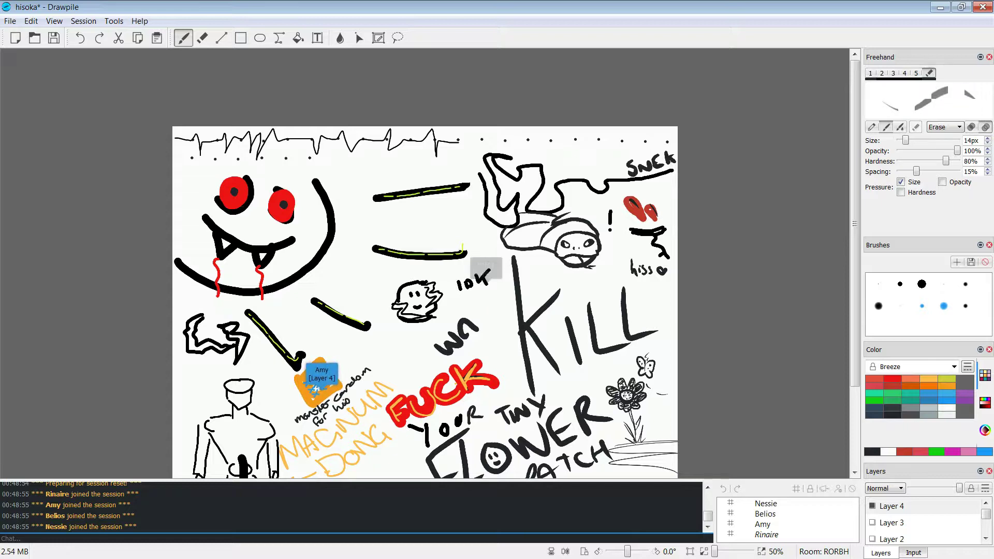
key(bracketright)
key(bracketright)
key(bracketright)
key(bracketright)
key(bracketright)
key(bracketright)
key(bracketright)
key(bracketright)
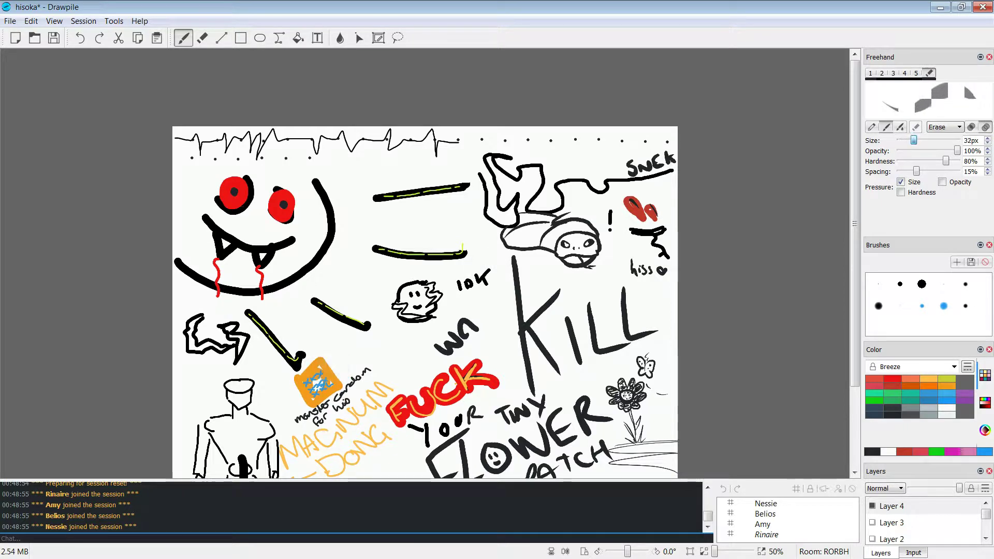
mouse_move(645, 366)
mouse_down()
mouse_move(600, 409)
mouse_move(603, 440)
mouse_move(671, 463)
mouse_move(624, 454)
mouse_move(585, 422)
mouse_move(632, 367)
mouse_move(523, 414)
mouse_move(608, 416)
mouse_move(531, 450)
mouse_move(519, 413)
mouse_move(437, 427)
mouse_move(409, 415)
mouse_move(526, 377)
mouse_move(515, 239)
mouse_move(533, 244)
mouse_move(532, 306)
mouse_move(568, 362)
mouse_move(581, 328)
mouse_move(606, 318)
mouse_move(627, 280)
mouse_move(567, 345)
mouse_move(569, 306)
mouse_move(591, 301)
mouse_move(661, 335)
mouse_move(657, 391)
mouse_move(630, 339)
mouse_move(576, 363)
mouse_move(633, 418)
mouse_move(610, 321)
mouse_up()
scroll(608, 417, down, 2)
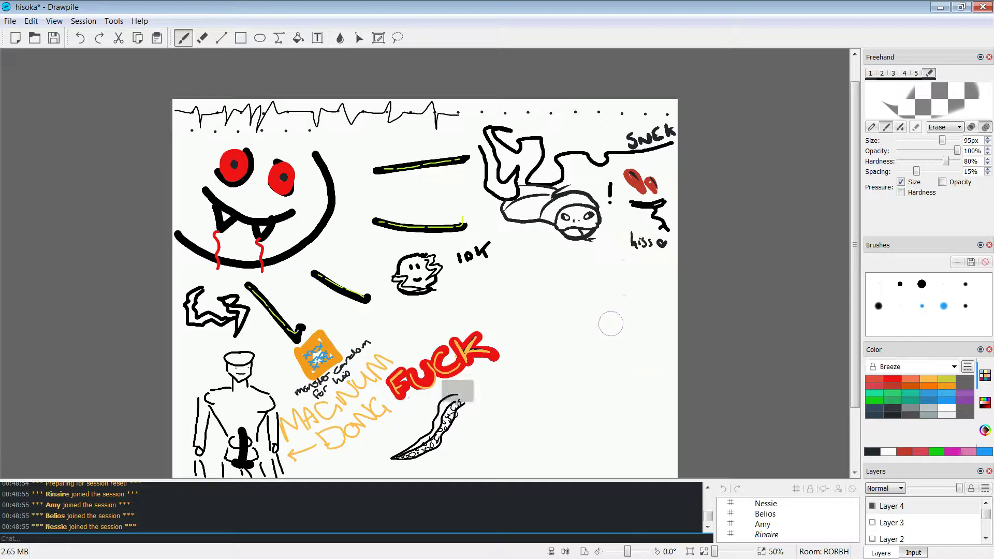
- Draw a black bikini bottom outline in the cleared area of the canvas and fill it with small orange dots
key(1)
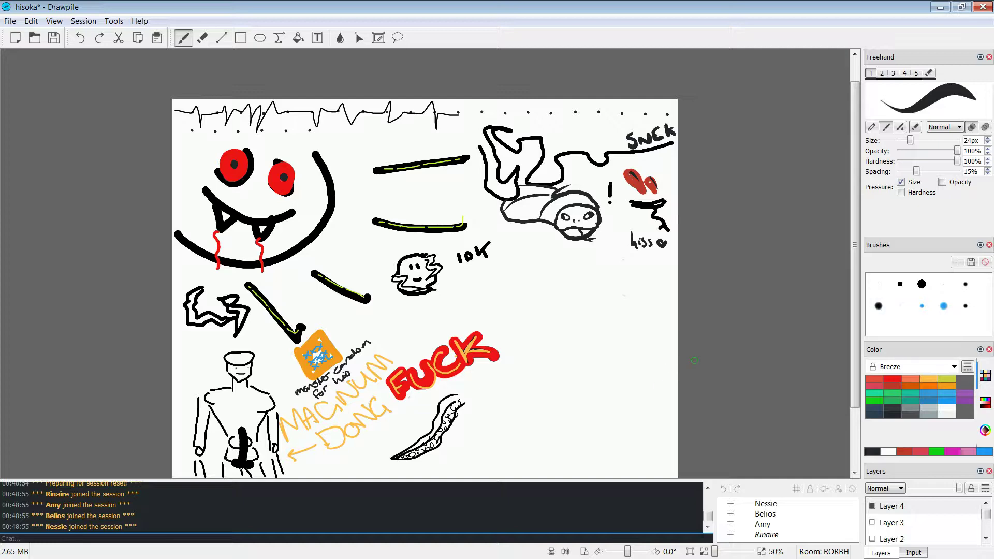
mouse_move(616, 369)
mouse_down()
mouse_move(562, 387)
mouse_move(597, 400)
mouse_move(617, 372)
mouse_up()
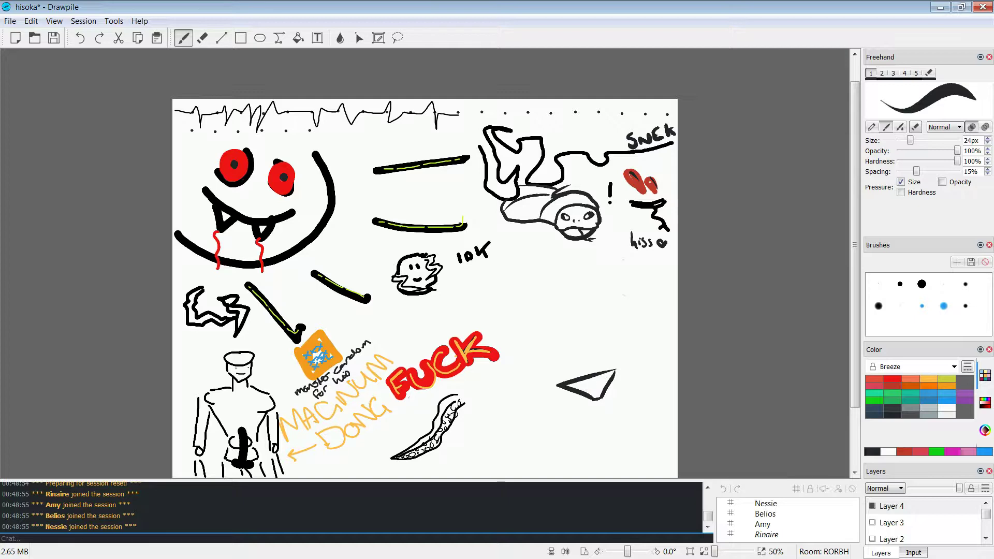
key(x)
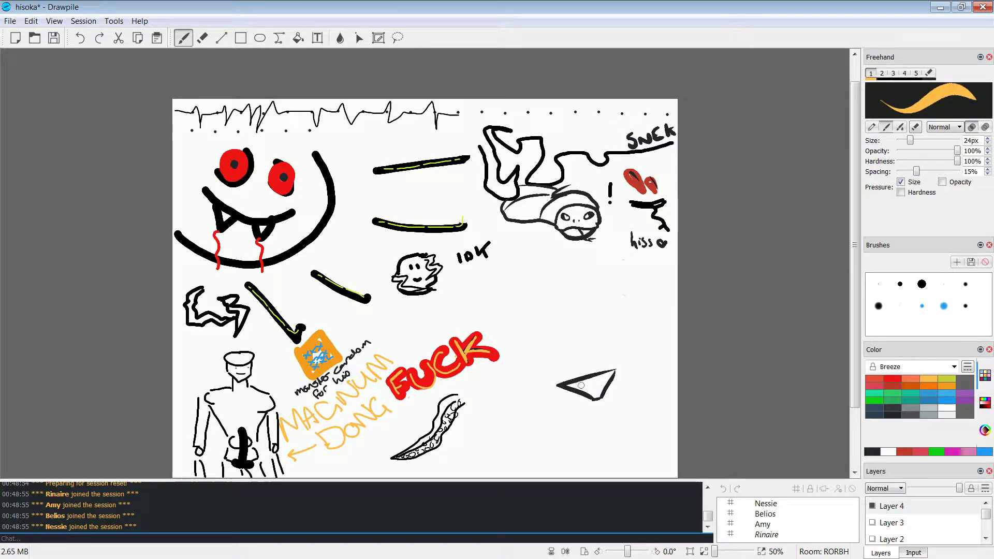
click(581, 385)
click(594, 390)
click(598, 388)
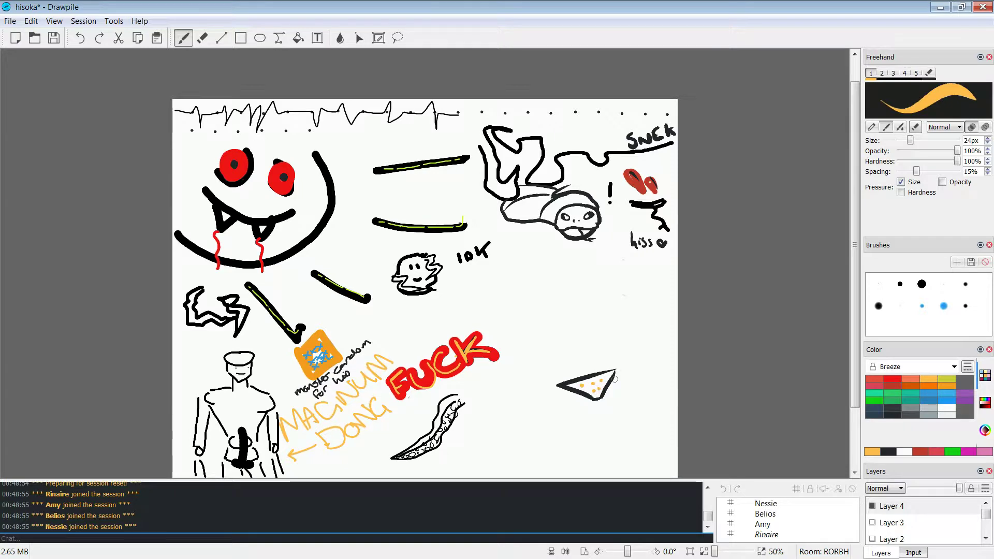
- Draw three pairs of black triangles stacked above the bikini bottom and add orange dots inside the lowest pair
key(x)
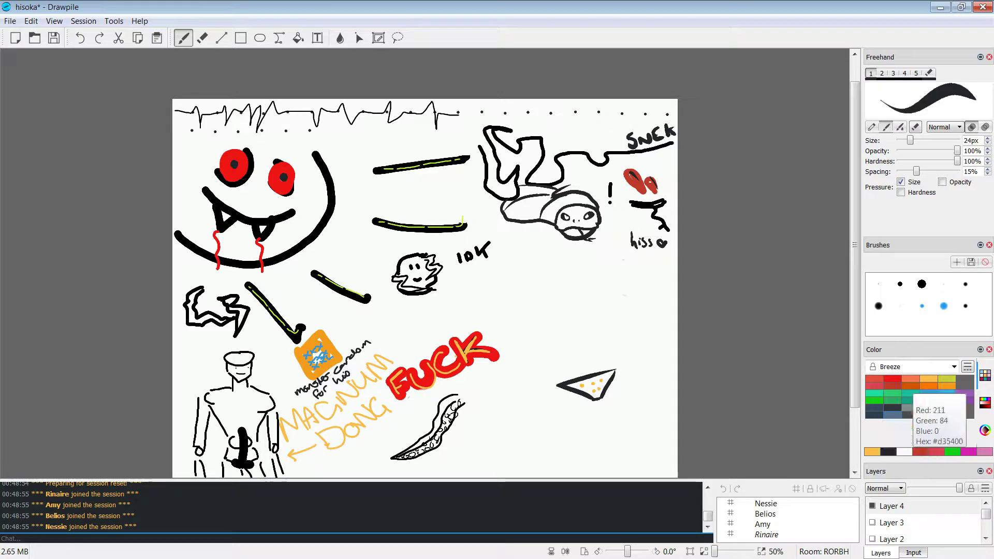
mouse_move(555, 343)
mouse_down()
mouse_move(577, 348)
mouse_move(579, 331)
mouse_up()
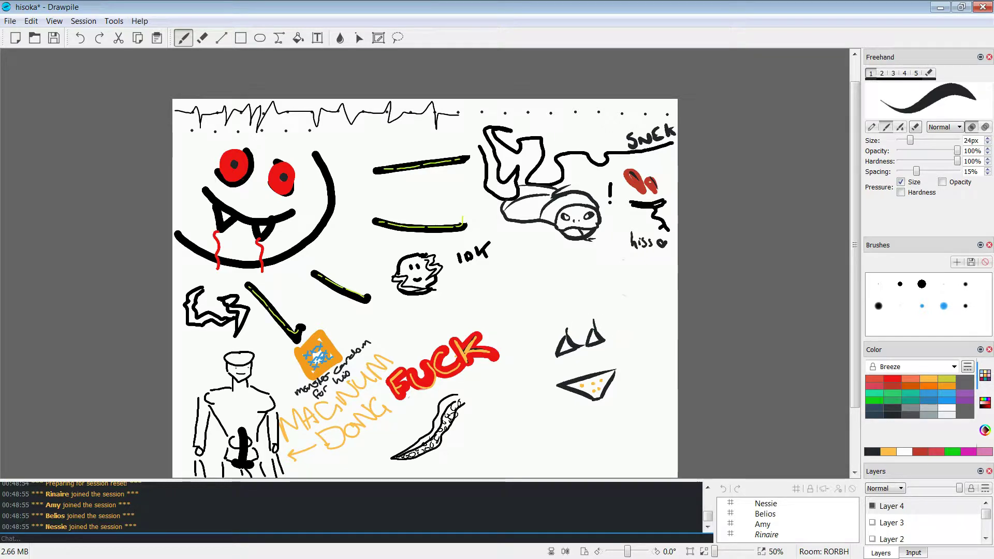
click(888, 452)
click(594, 339)
click(566, 346)
click(569, 344)
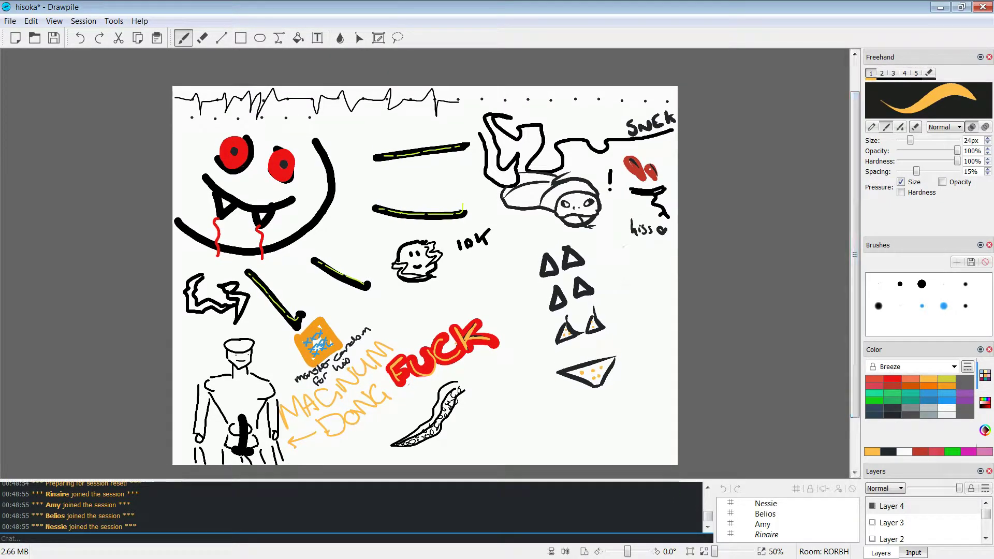
- Draw the black waist lines joining the lowest pair of triangles to the bikini bottom
click(892, 415)
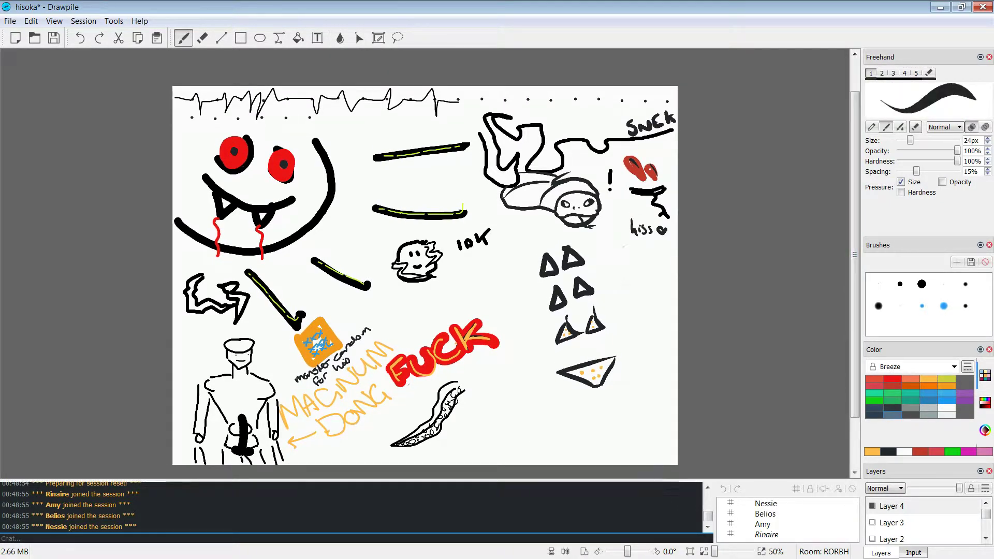
click(562, 342)
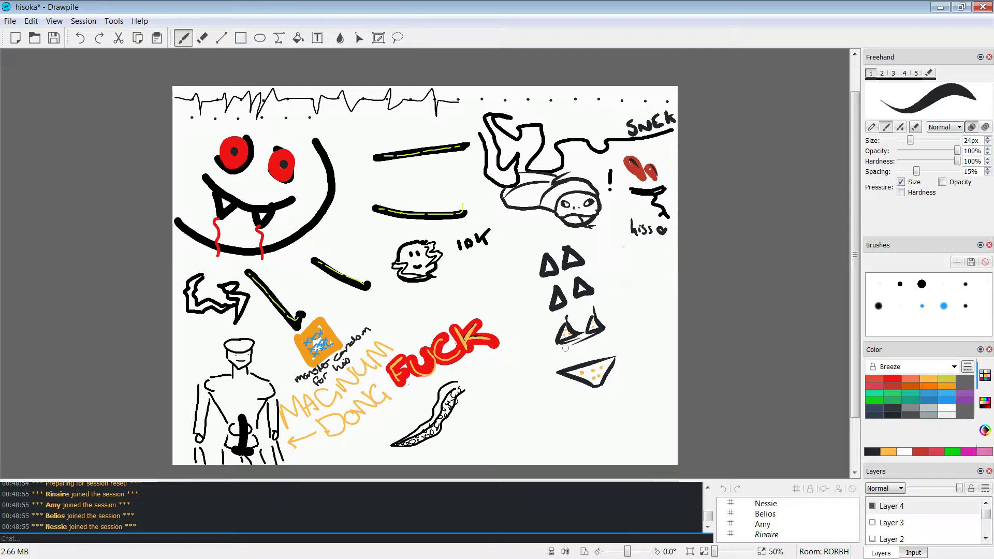
drag(559, 347, 560, 365)
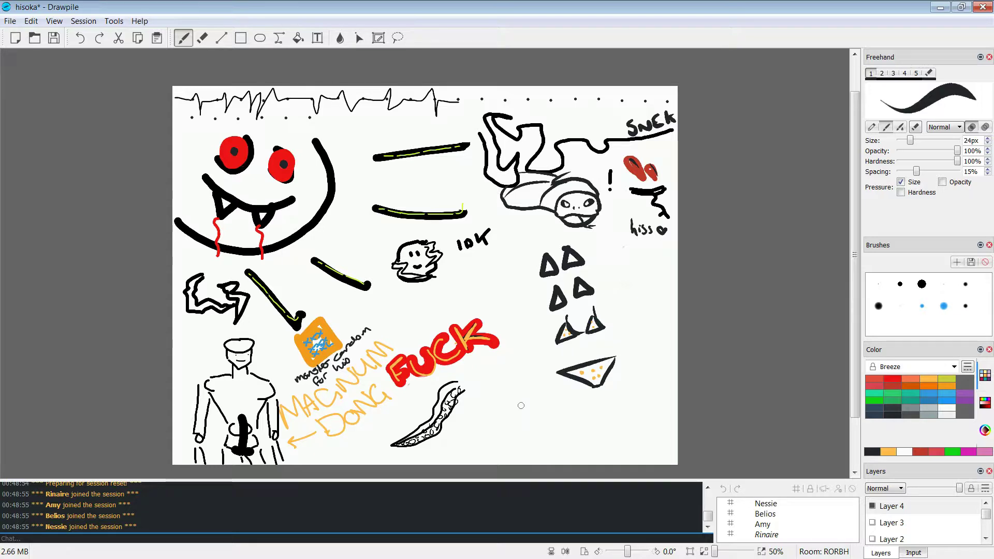
drag(559, 354, 557, 372)
drag(601, 329, 619, 358)
- Outline the figure's hips and both legs in black below the bikini bottom
drag(558, 372, 557, 389)
key(ctrl+z)
drag(557, 374, 573, 412)
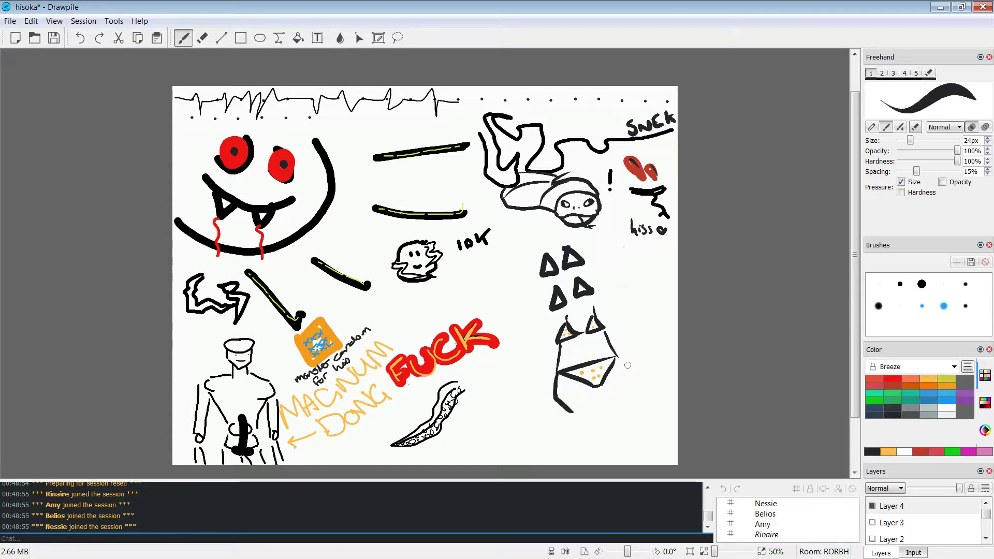
drag(621, 361, 636, 395)
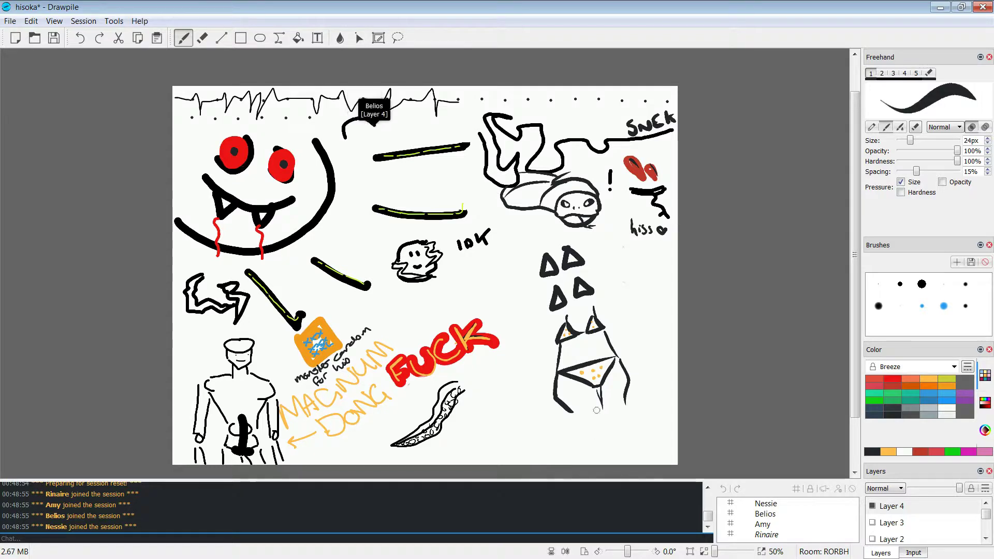
mouse_move(603, 411)
mouse_down()
mouse_move(614, 453)
mouse_move(629, 438)
mouse_up()
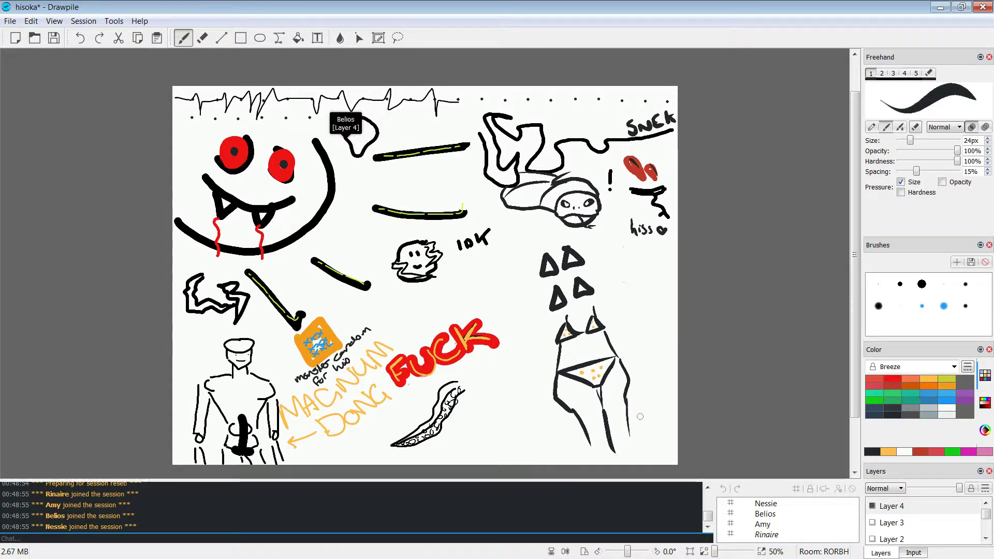
- Outline the torso around the upper triangles and add a navel in black, with orange dots in the upper triangles
drag(550, 310, 558, 341)
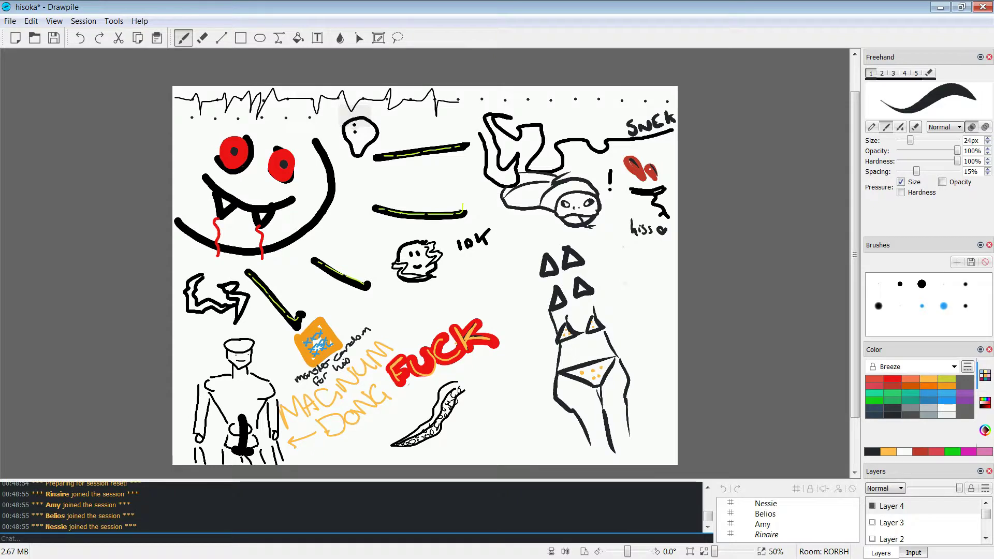
drag(542, 282, 550, 311)
drag(589, 262, 596, 299)
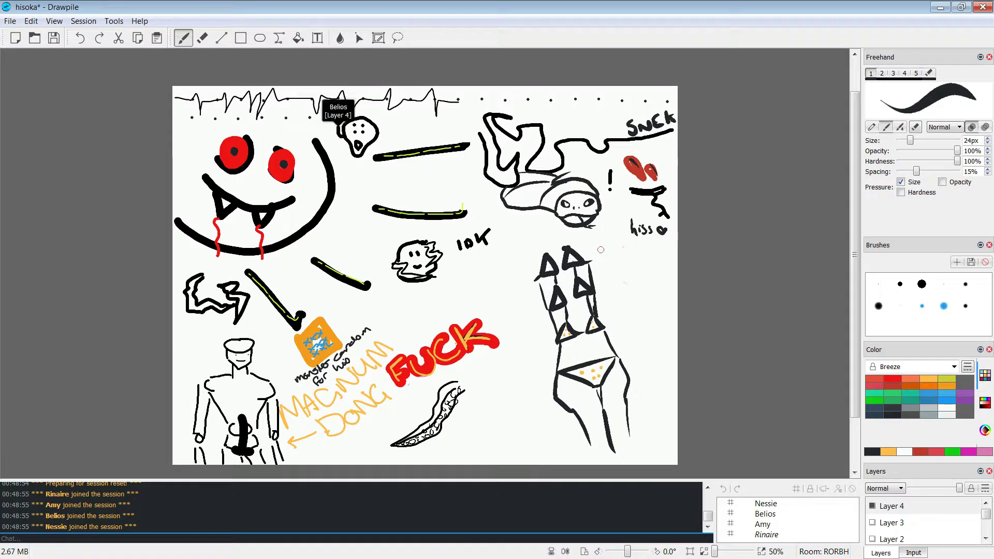
drag(587, 340, 588, 344)
key(x)
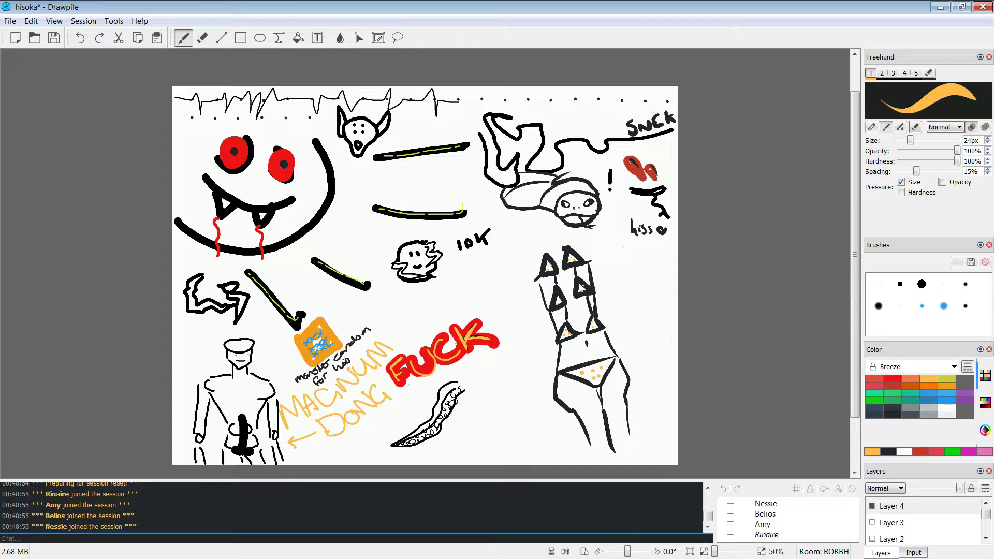
- Draw a small smiling head with neck and shoulders in black, and extend the tentacle up to the torso as an arm
click(892, 414)
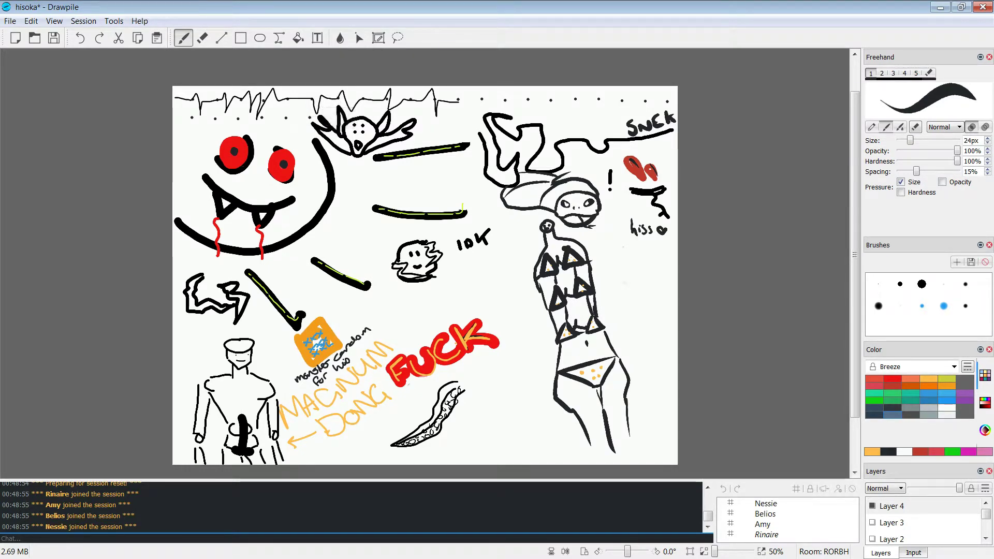
mouse_move(458, 384)
mouse_down()
mouse_move(507, 348)
mouse_move(525, 276)
mouse_up()
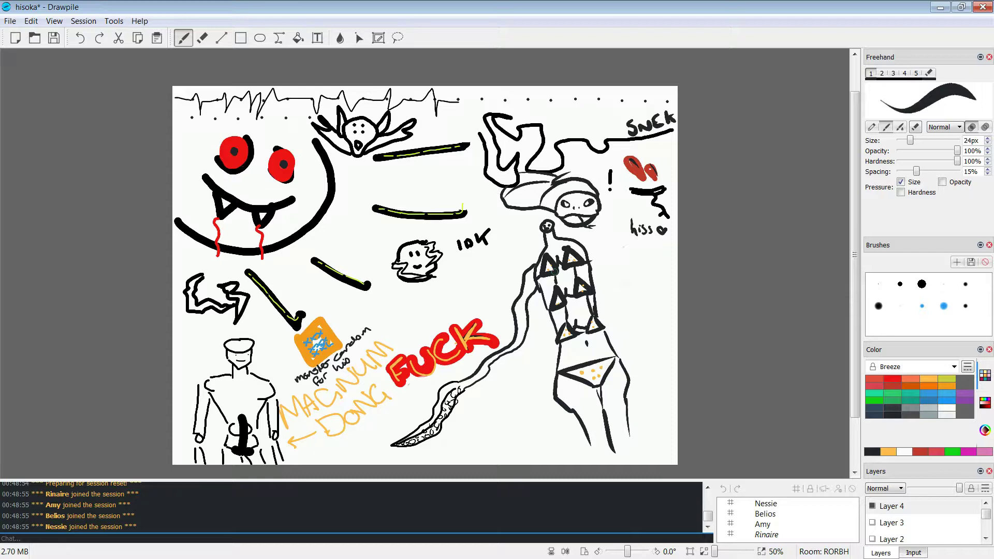
- Letter NEED A HAND? in black beside the figure's torso
mouse_move(632, 322)
mouse_down()
mouse_move(646, 313)
mouse_move(623, 355)
mouse_move(642, 331)
mouse_move(651, 339)
mouse_move(666, 313)
mouse_move(663, 363)
mouse_up()
click(664, 369)
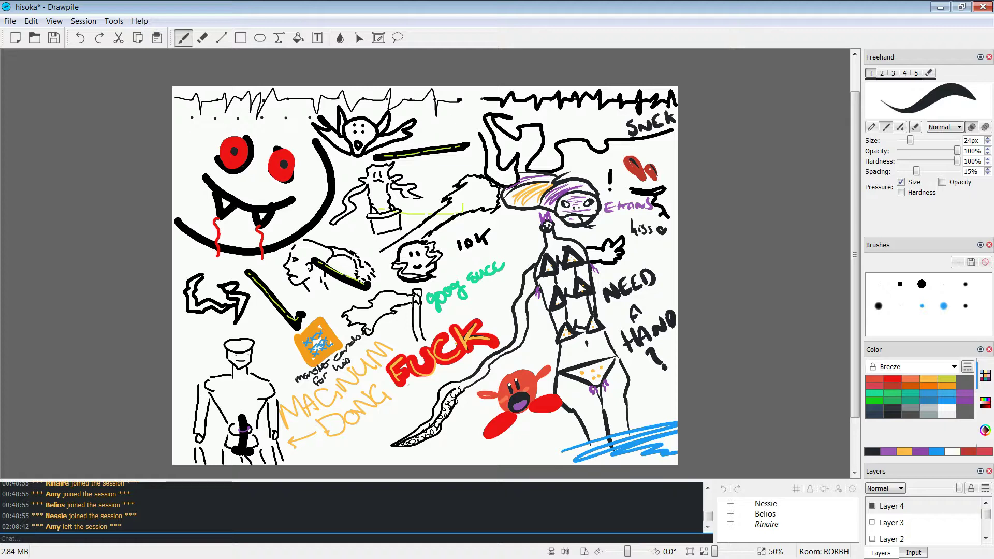
click(965, 400)
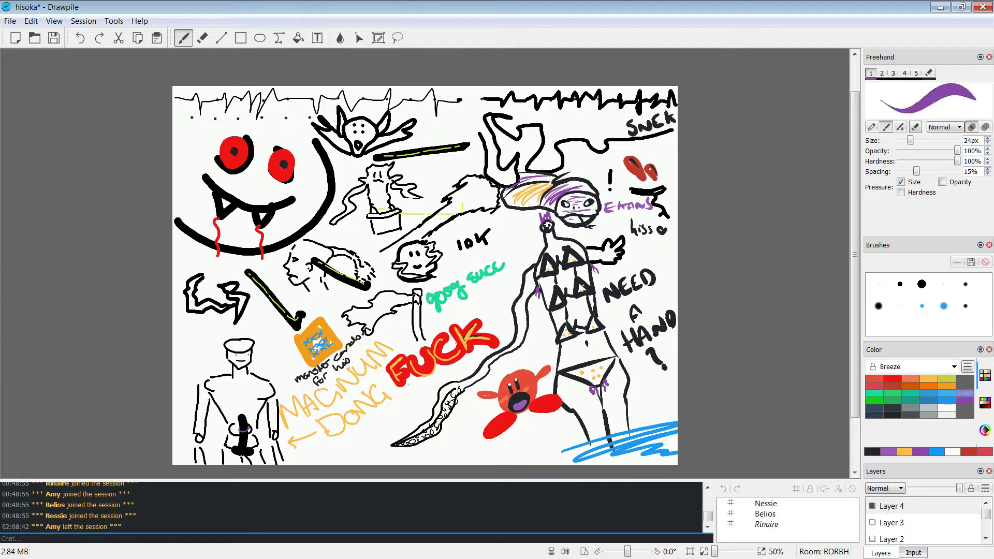
click(892, 386)
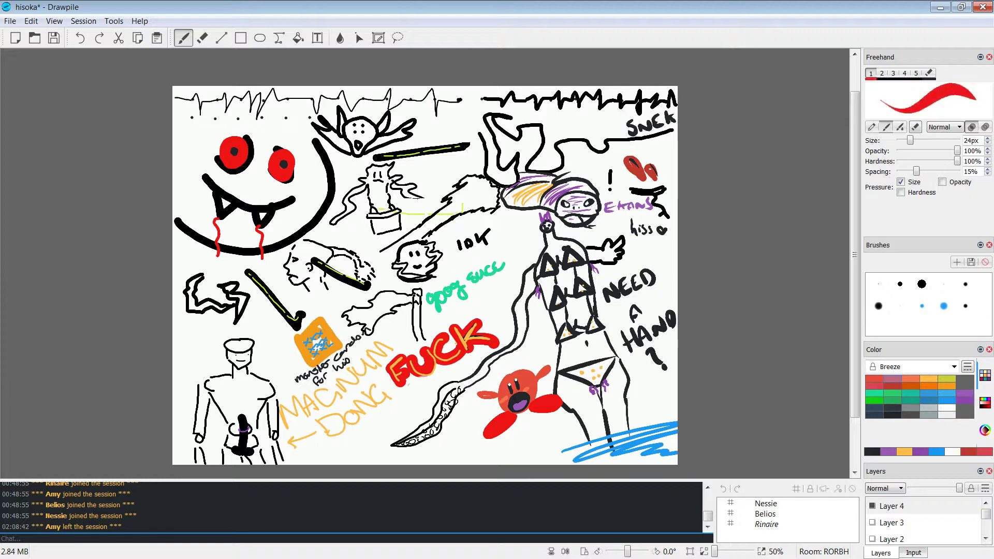
click(893, 415)
drag(508, 282, 501, 329)
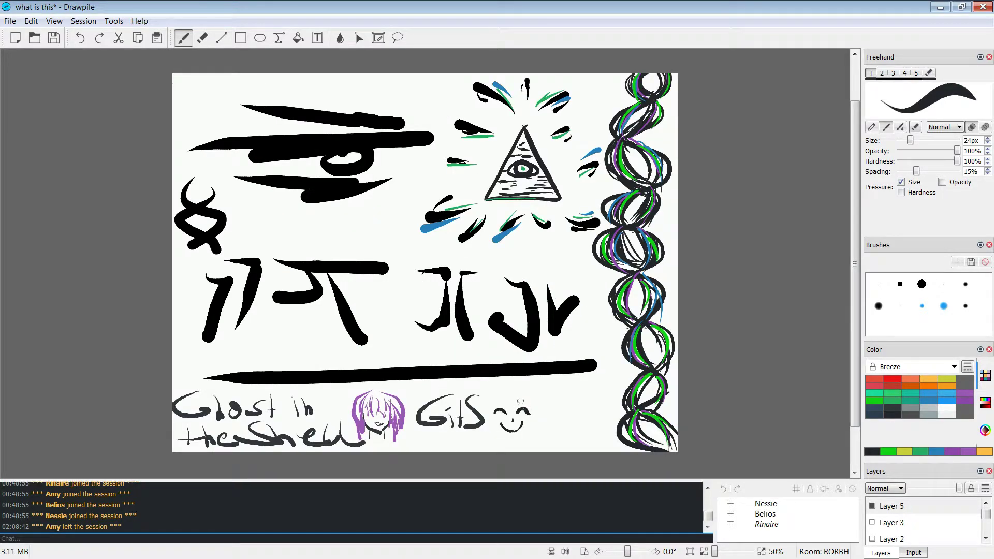
- Try to draw a round head outline and curly hair around the smiley face beside GitS
drag(507, 403, 526, 403)
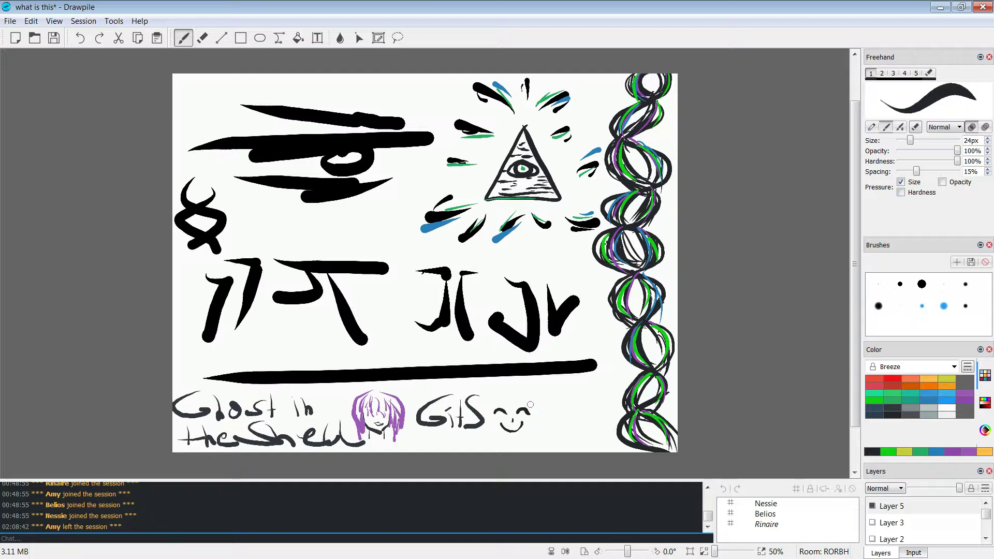
mouse_move(520, 395)
mouse_down()
mouse_move(555, 414)
mouse_move(531, 393)
mouse_up()
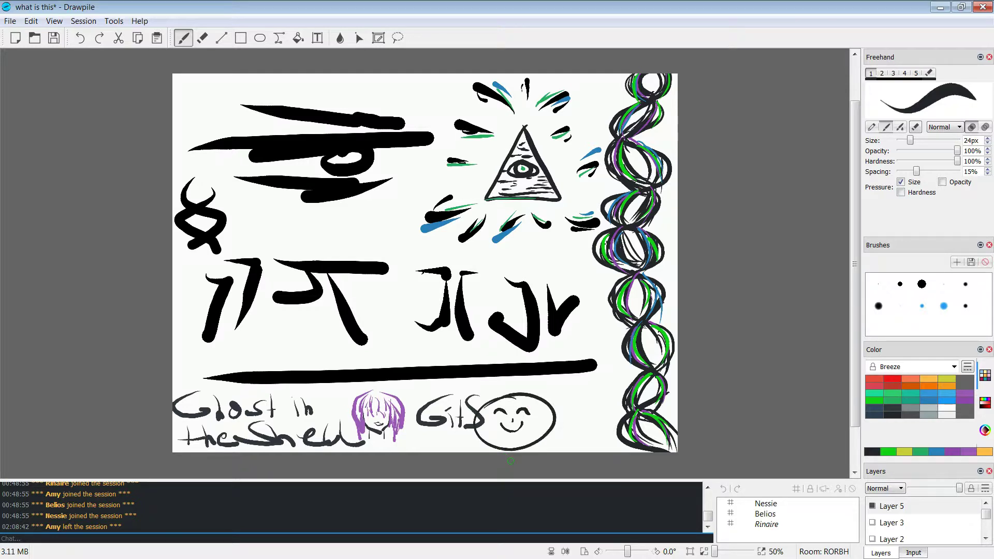
key(ctrl+z)
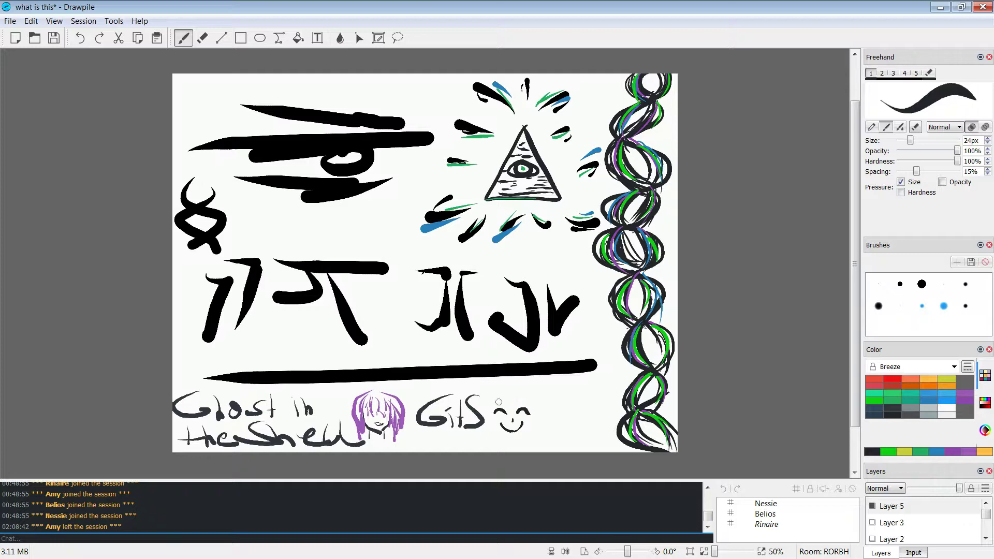
mouse_move(511, 394)
mouse_down()
mouse_move(539, 394)
mouse_move(567, 414)
mouse_move(482, 407)
mouse_up()
key(ctrl+z)
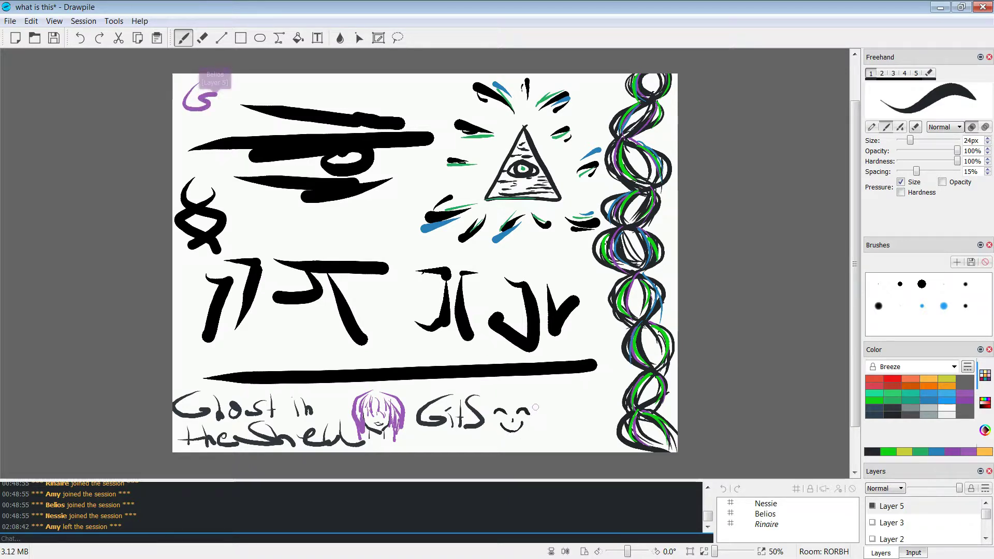
mouse_move(513, 408)
mouse_down()
mouse_move(486, 401)
mouse_move(491, 444)
mouse_up()
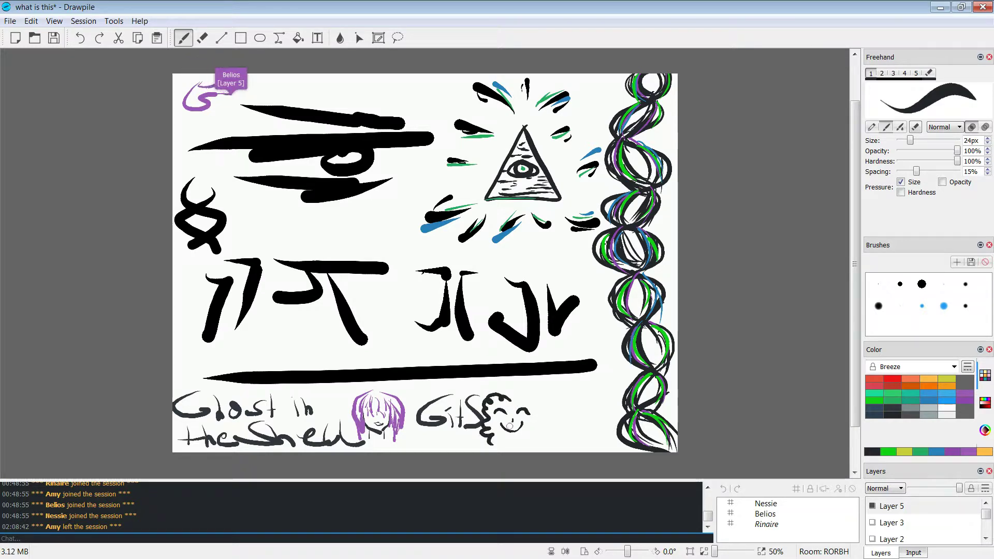
key(ctrl+z)
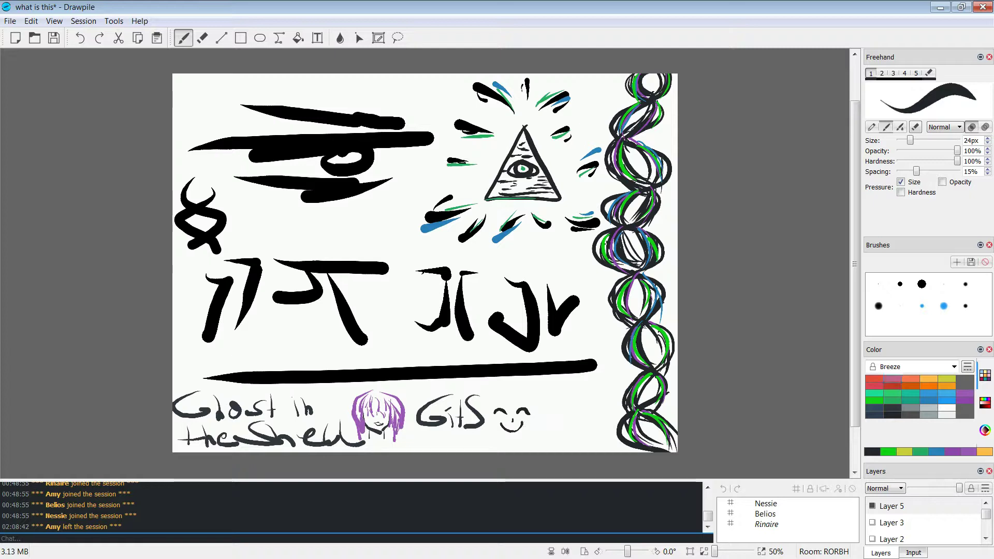
- Paint over the small blue, red and black marks in the canvas's upper-left area with a 128 px white brush
click(893, 379)
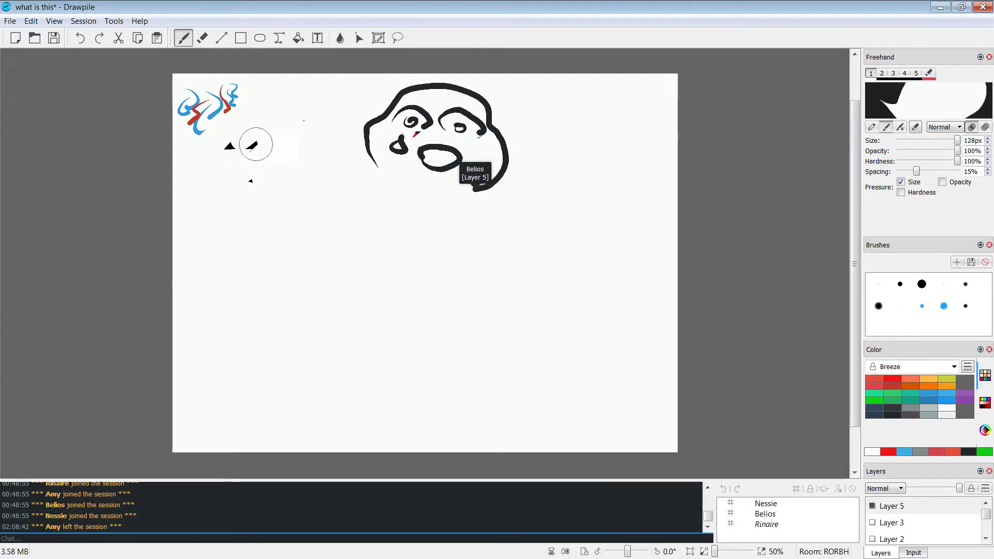
mouse_move(234, 102)
mouse_down()
mouse_move(202, 116)
mouse_move(195, 105)
mouse_move(205, 87)
mouse_move(209, 122)
mouse_move(307, 119)
mouse_up()
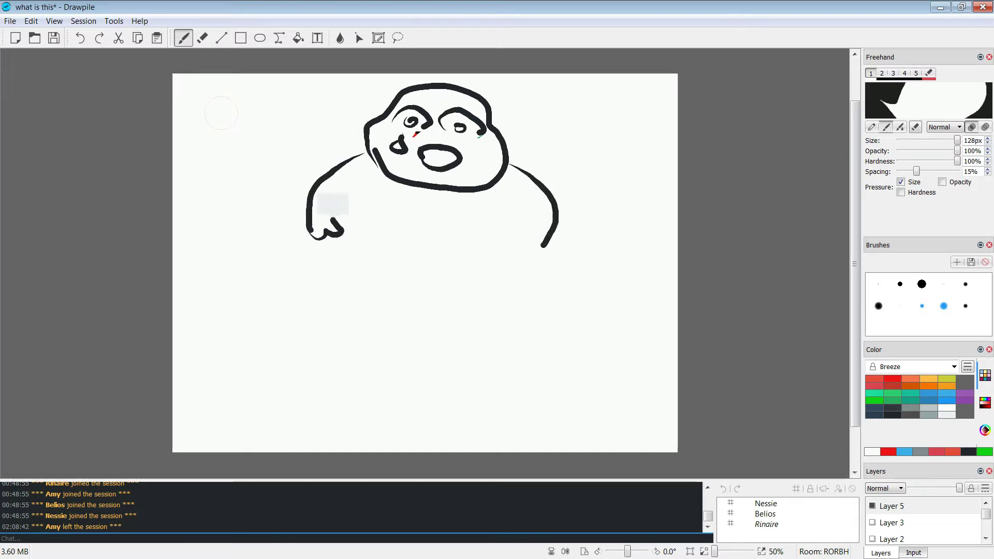
- Colour both of the figure's nipples orange with the freehand brush reduced to 17 px
click(893, 400)
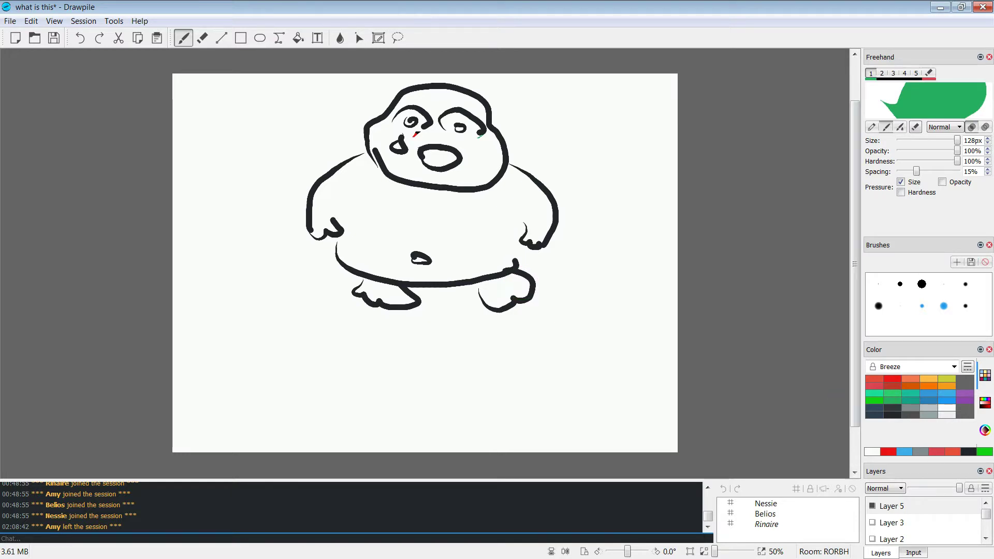
click(893, 415)
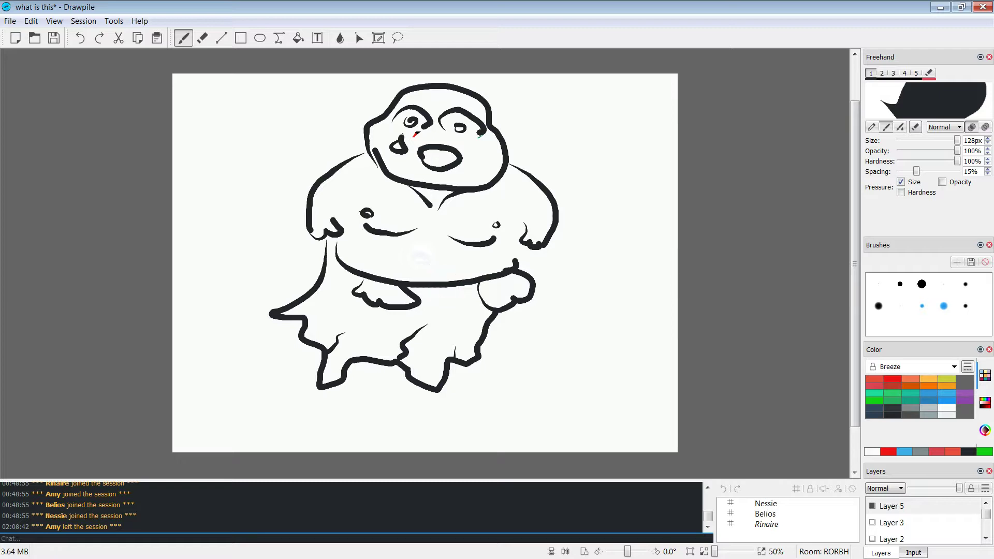
click(948, 408)
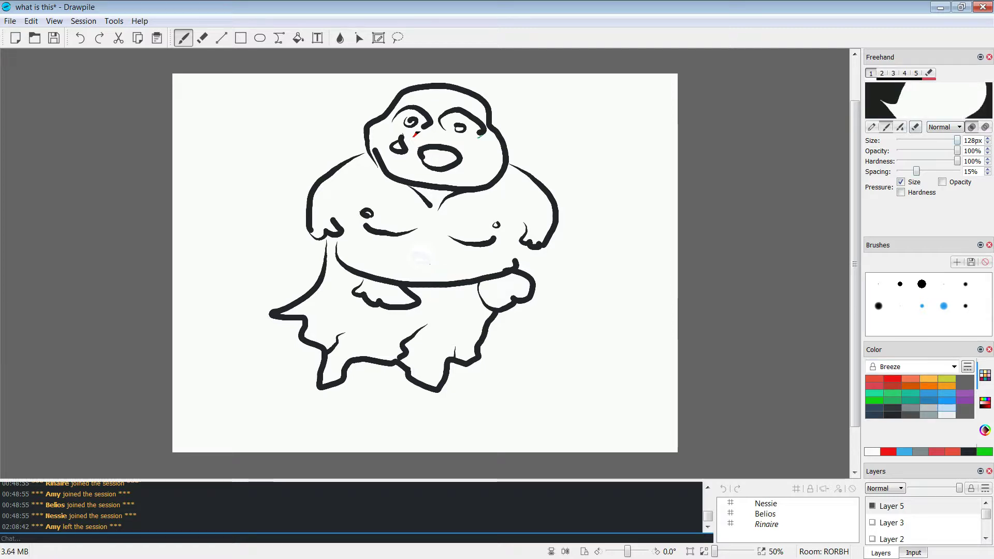
key(bracketleft)
key(bracketleft)
key(bracketleft)
key(bracketleft)
key(bracketleft)
key(bracketleft)
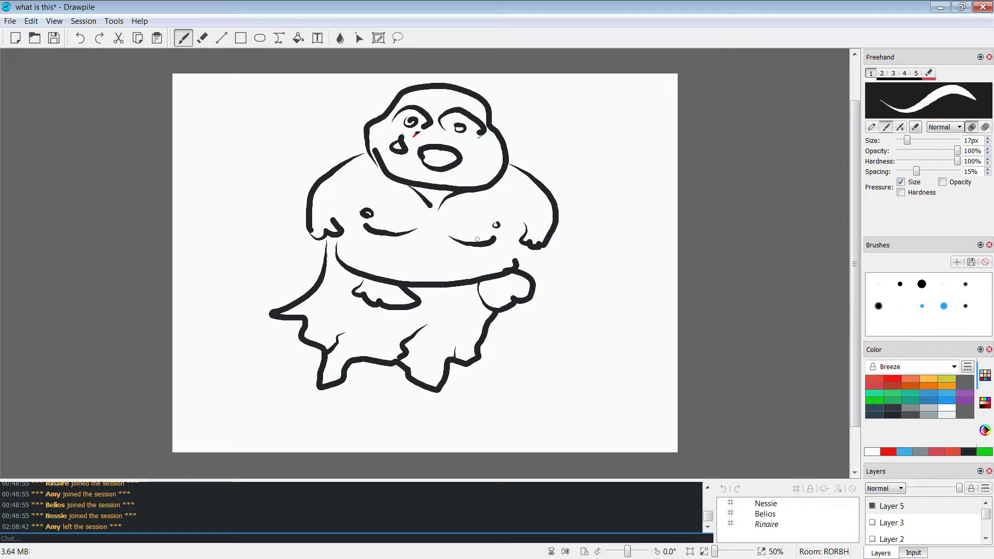
click(928, 378)
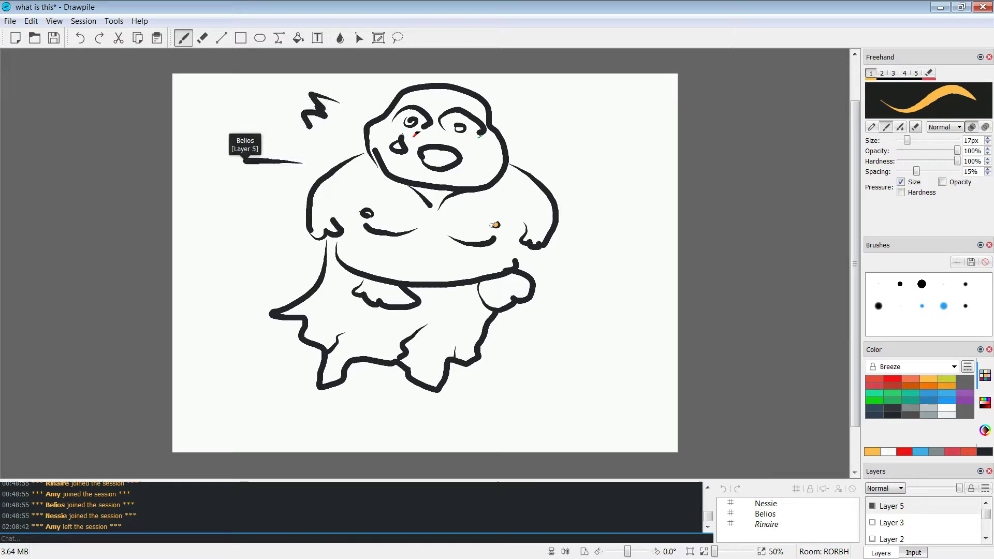
drag(366, 213, 372, 212)
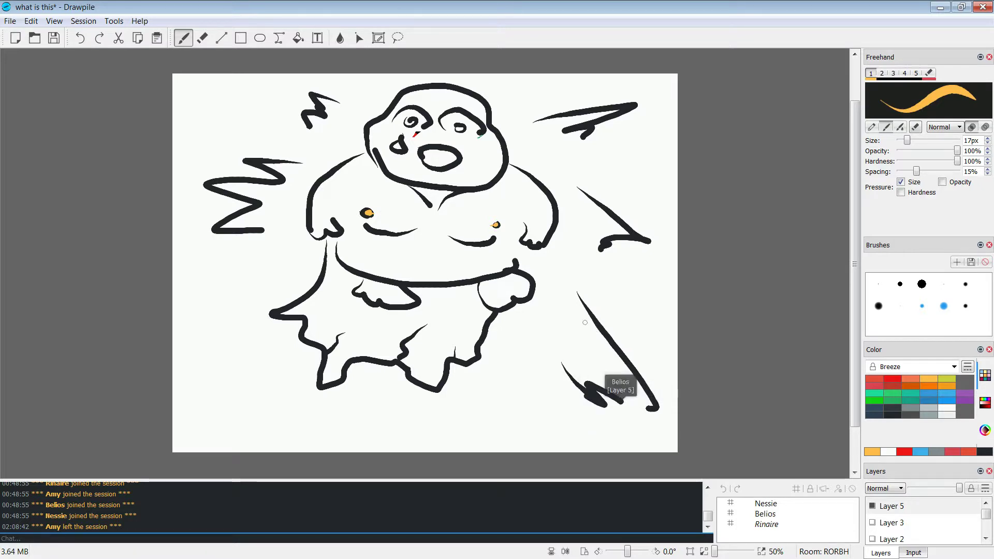
- Add orange accent strokes inside the black zigzags and spikes surrounding the figure
drag(586, 316, 640, 409)
drag(575, 363, 616, 391)
mouse_move(595, 207)
mouse_down()
mouse_move(619, 227)
mouse_move(591, 211)
mouse_up()
drag(299, 169, 262, 163)
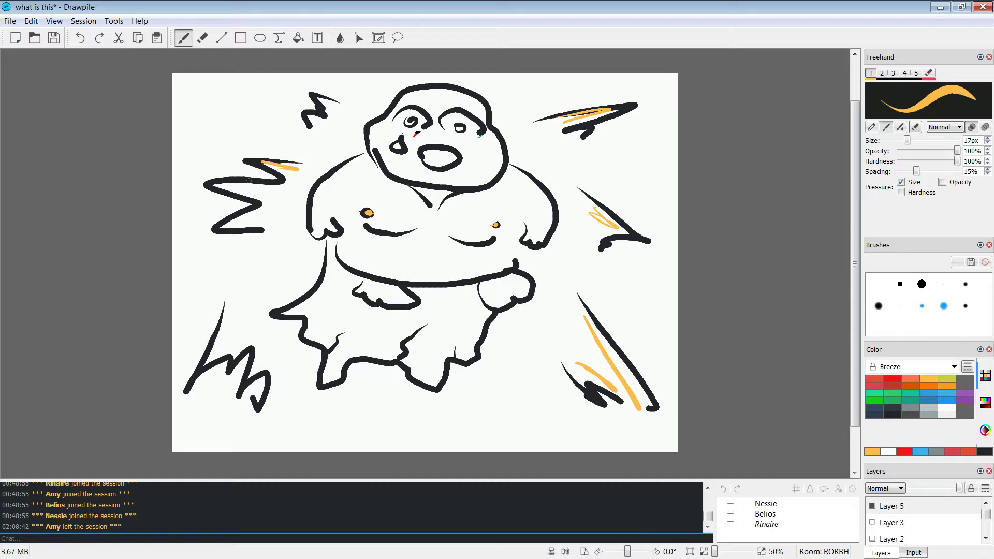
drag(244, 333, 216, 357)
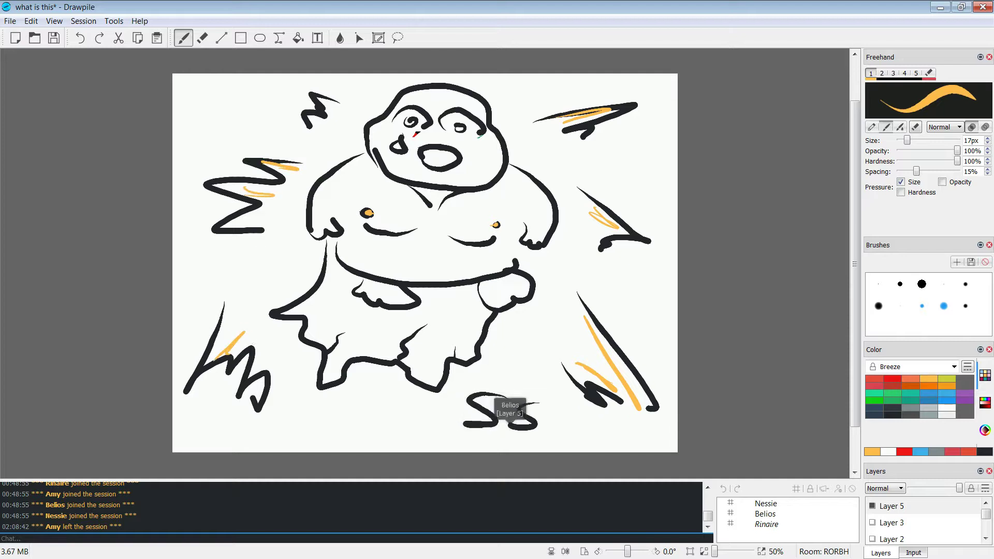
- Add bright green accent strokes beside the orange ones in the spikes, and undo the stray mark near the canvas's lower edge
click(875, 400)
drag(628, 394, 570, 314)
drag(581, 210, 619, 235)
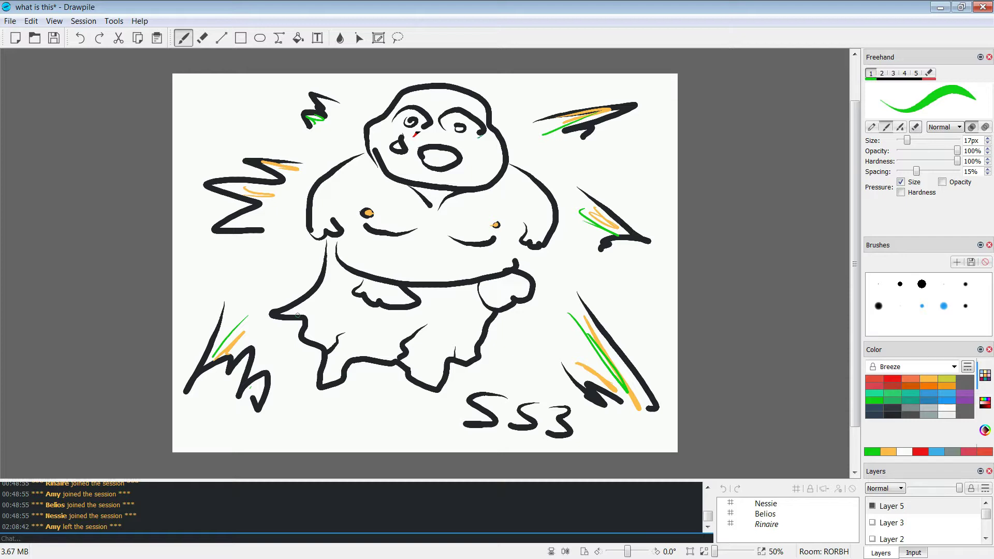
mouse_move(455, 441)
mouse_down()
mouse_move(677, 450)
mouse_move(460, 452)
mouse_up()
key(ctrl+z)
- Try a light red stroke across the figure's chest and undo it
click(875, 386)
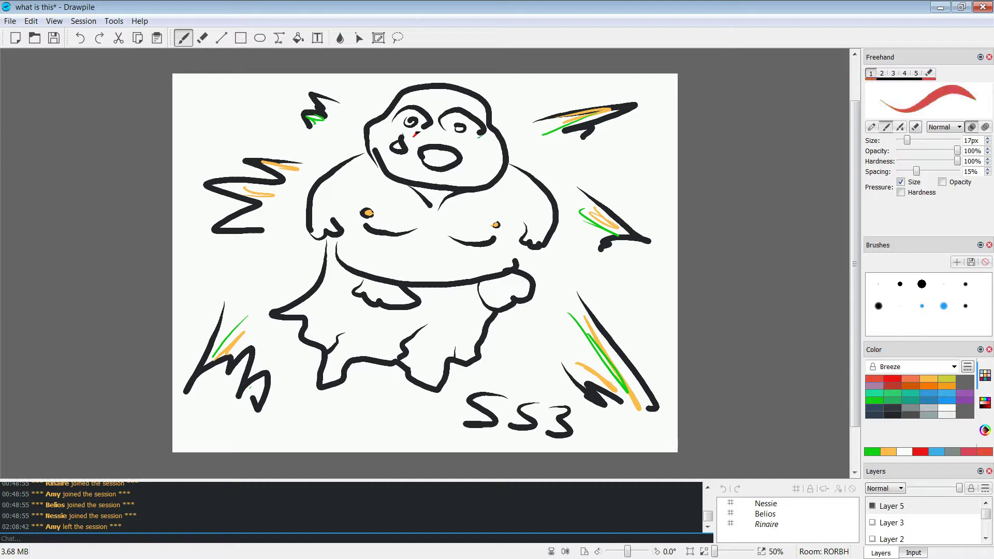
mouse_move(334, 202)
mouse_down()
mouse_move(384, 204)
mouse_move(425, 223)
mouse_move(455, 259)
mouse_move(411, 244)
mouse_move(373, 249)
mouse_move(337, 207)
mouse_move(466, 176)
mouse_up()
key(ctrl+z)
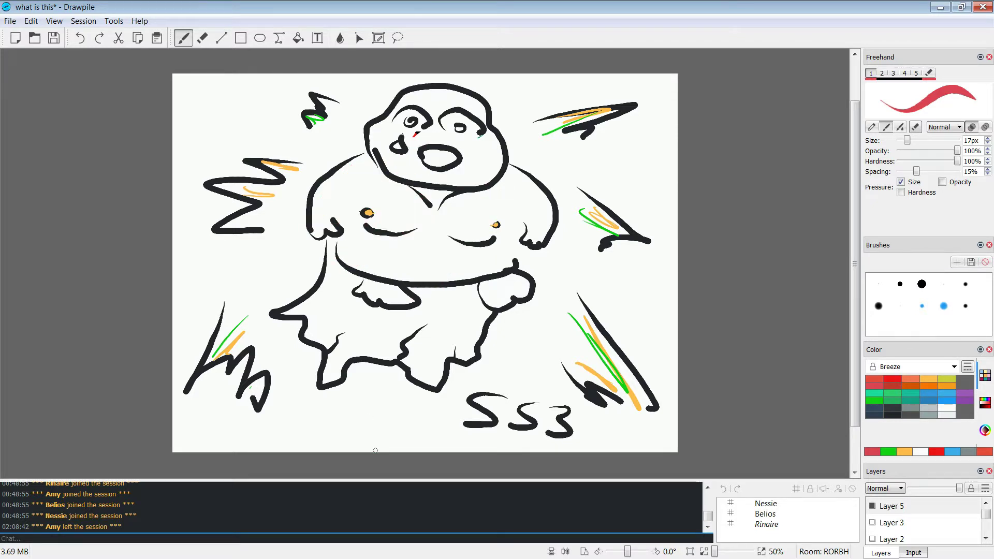
- Try to letter Buu Bu in light red below the figure's skirt, and undo the strokes
mouse_move(342, 424)
mouse_down()
mouse_move(342, 436)
mouse_move(392, 401)
mouse_move(397, 443)
mouse_up()
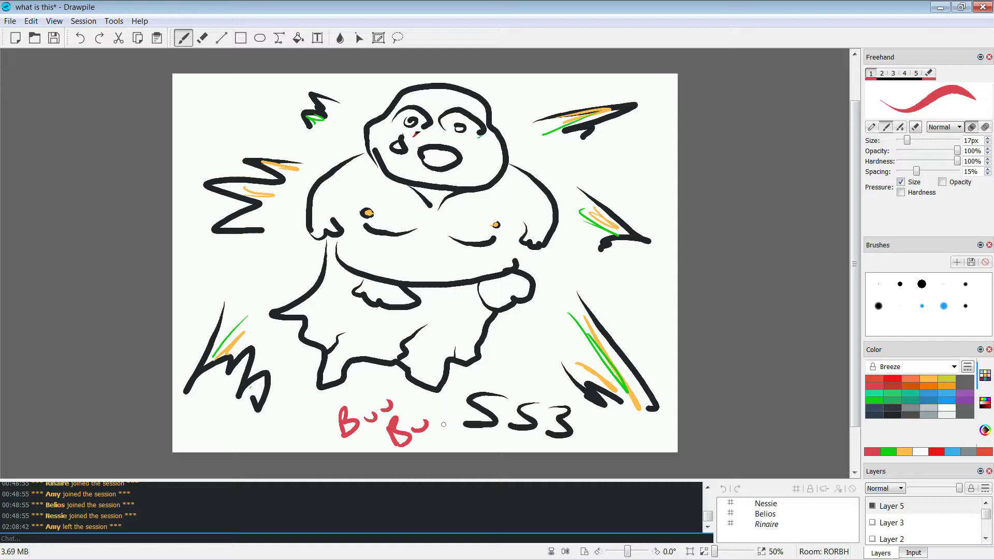
key(ctrl+z)
key(ctrl+z)
key(ctrl+z)
key(ctrl+z)
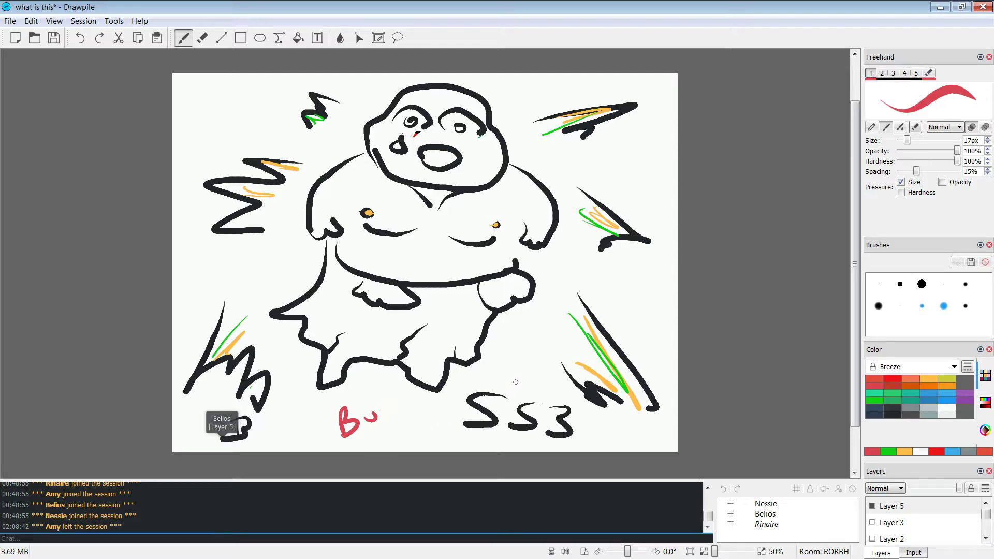
key(ctrl+z)
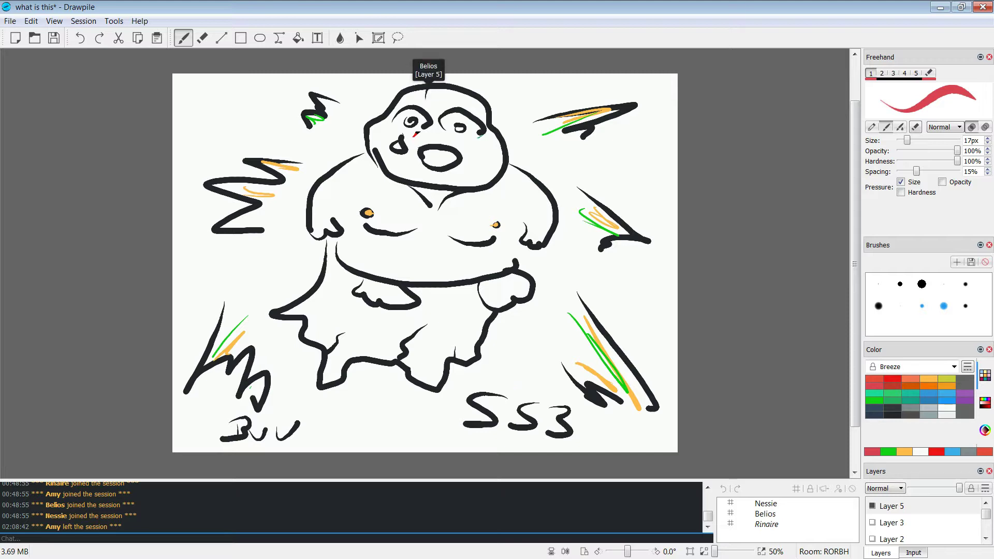
- Paint over the figure's eyes and brows with a white brush of up to 35 px, and set the brush to black at 19 px
click(892, 415)
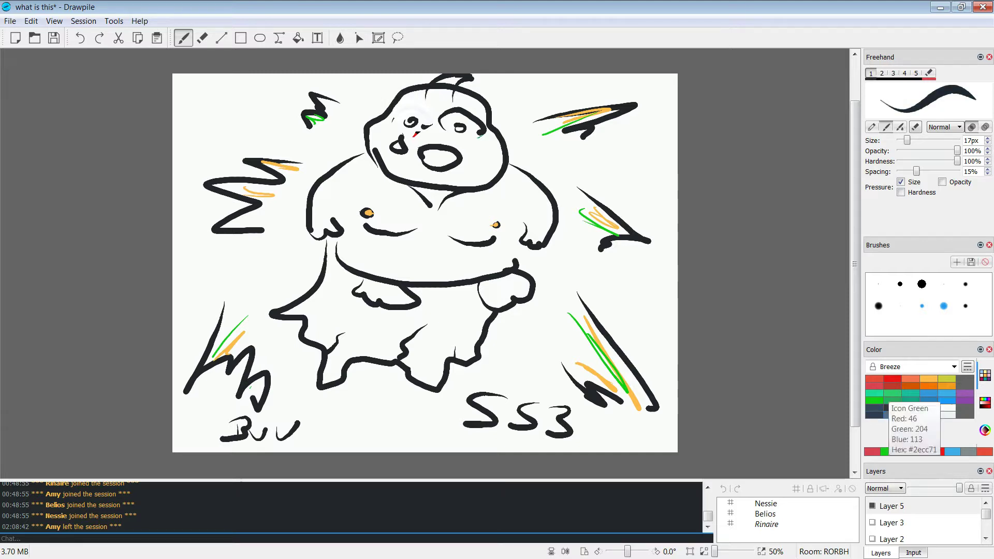
click(948, 408)
drag(478, 126, 399, 117)
key(bracketright)
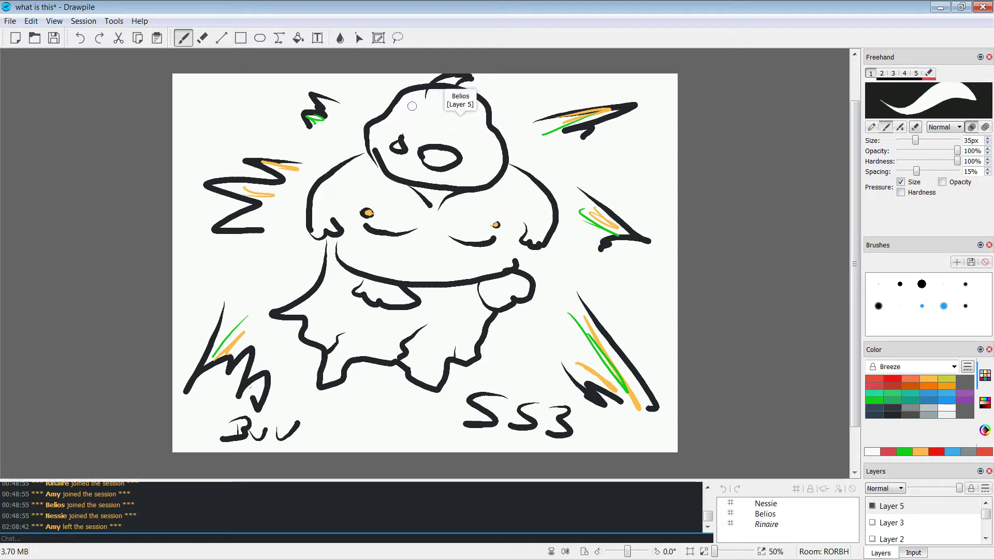
click(892, 414)
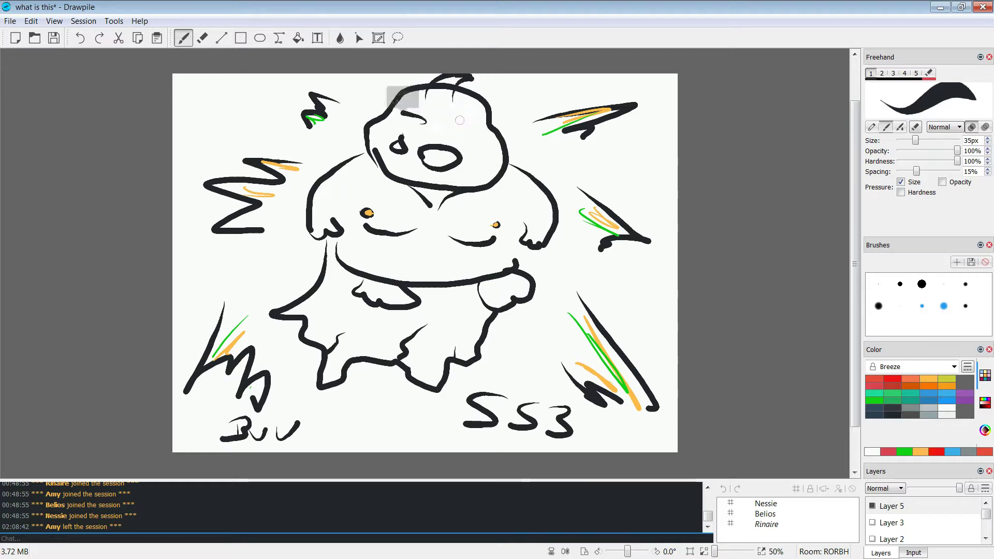
key(bracketleft)
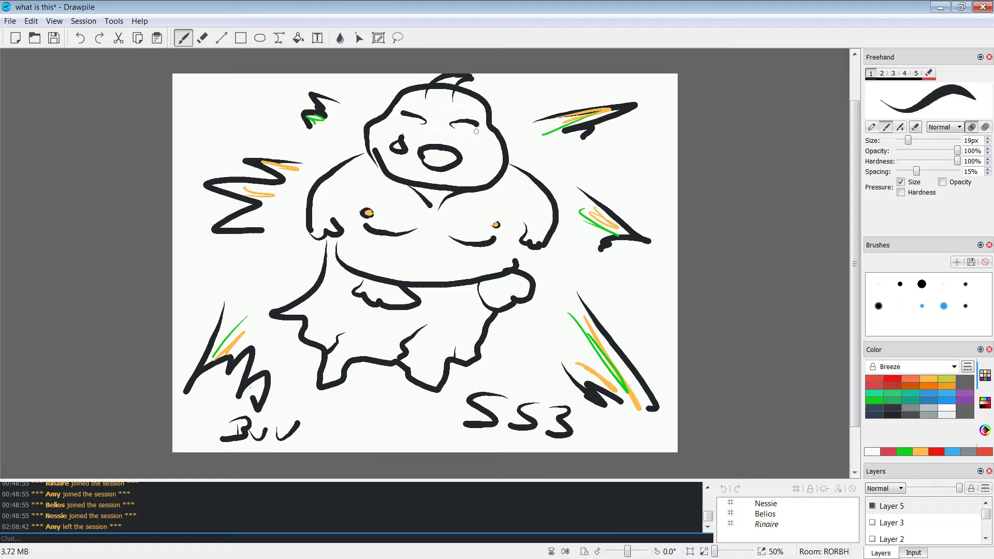
- Try to cross out the figure's body with two red diagonal strokes, and undo both
click(892, 378)
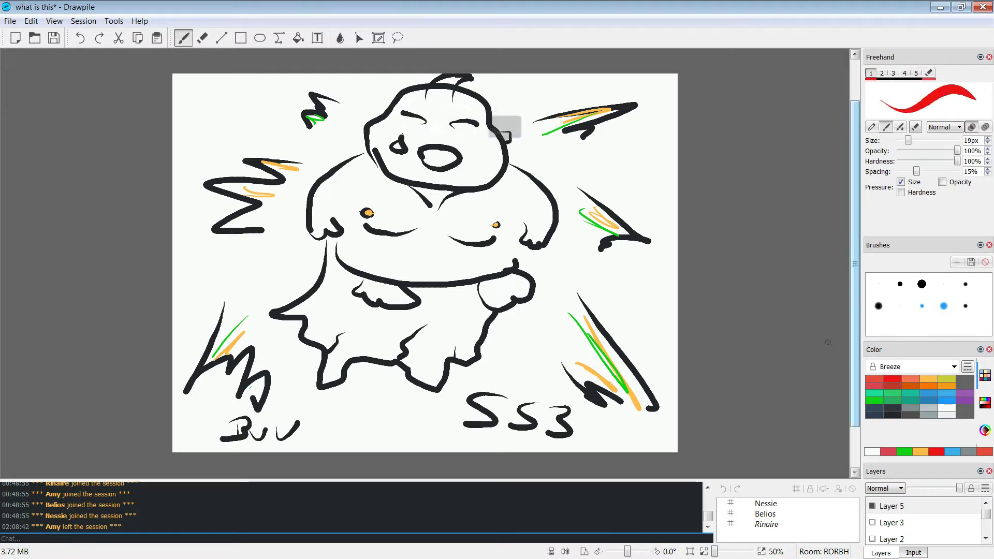
drag(561, 154, 288, 330)
drag(296, 178, 495, 310)
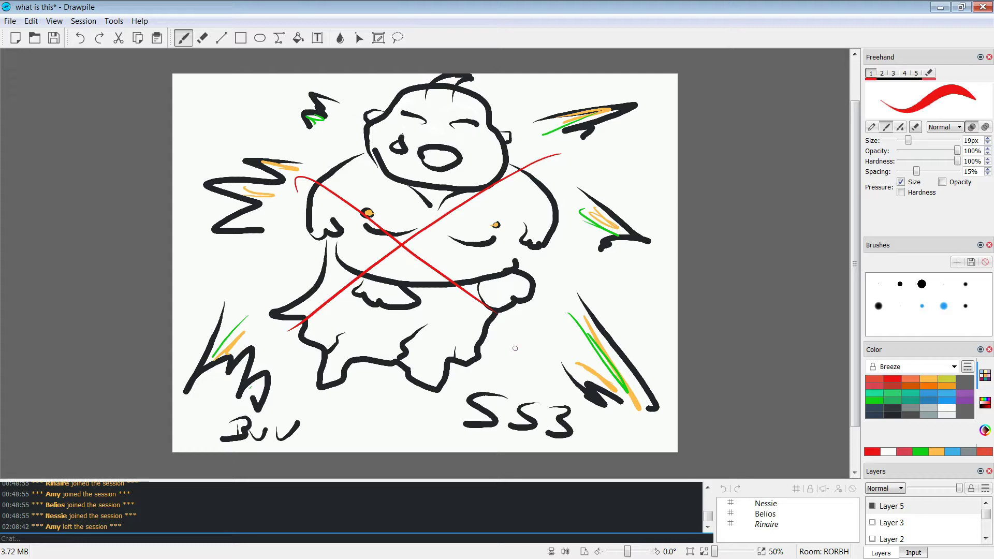
key(ctrl+z)
key(ctrl+z)
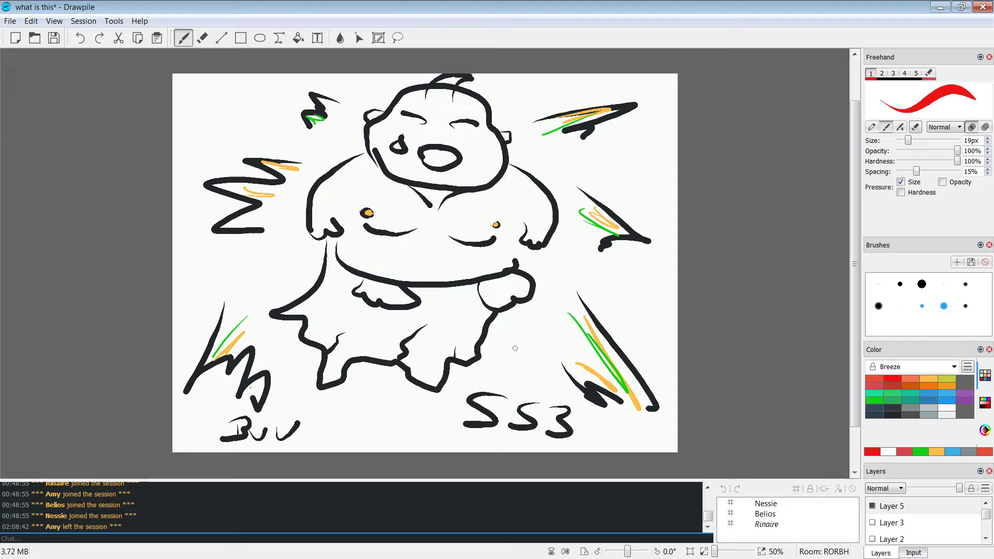
- Delete Layer 3 and make Layer 5 the active layer
click(985, 403)
click(873, 523)
click(892, 522)
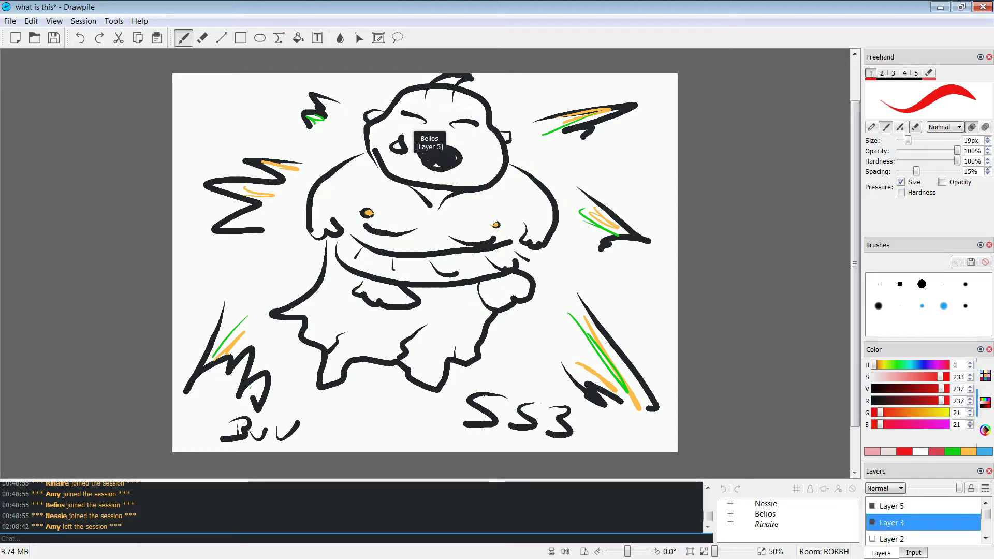
click(985, 488)
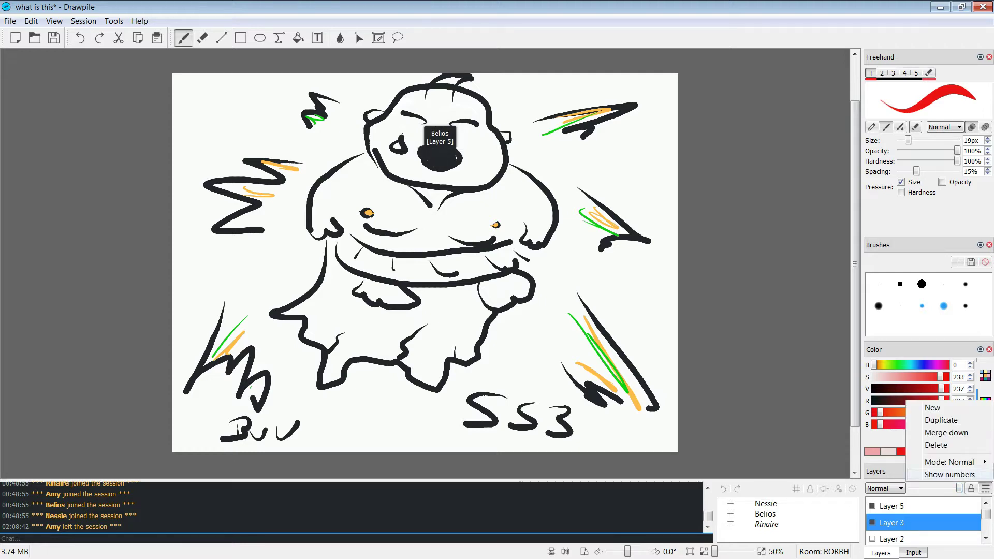
click(932, 443)
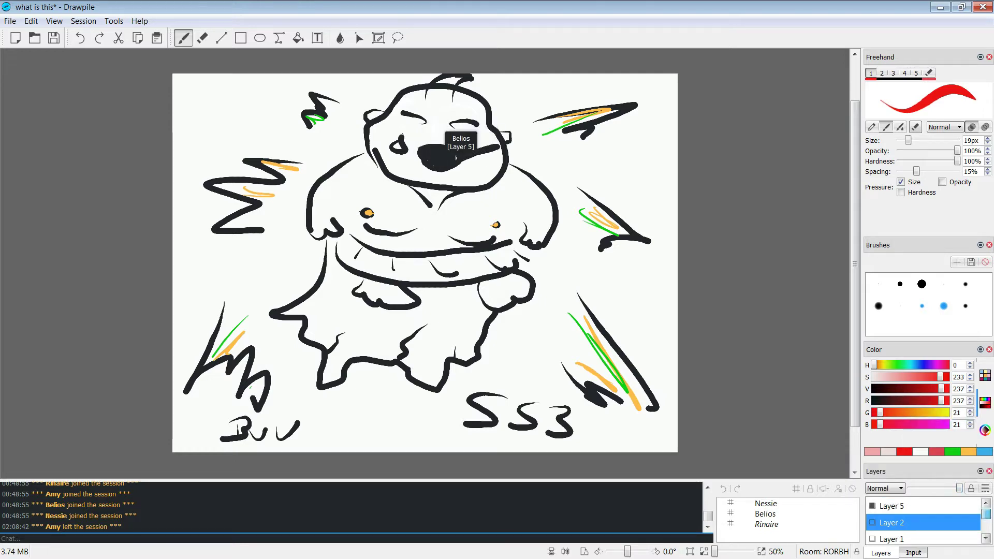
click(986, 488)
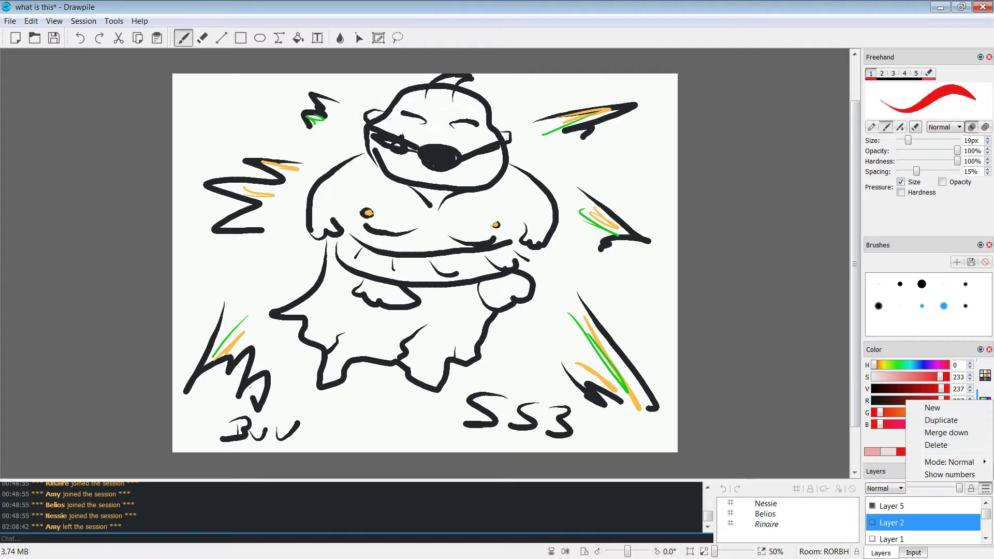
click(892, 506)
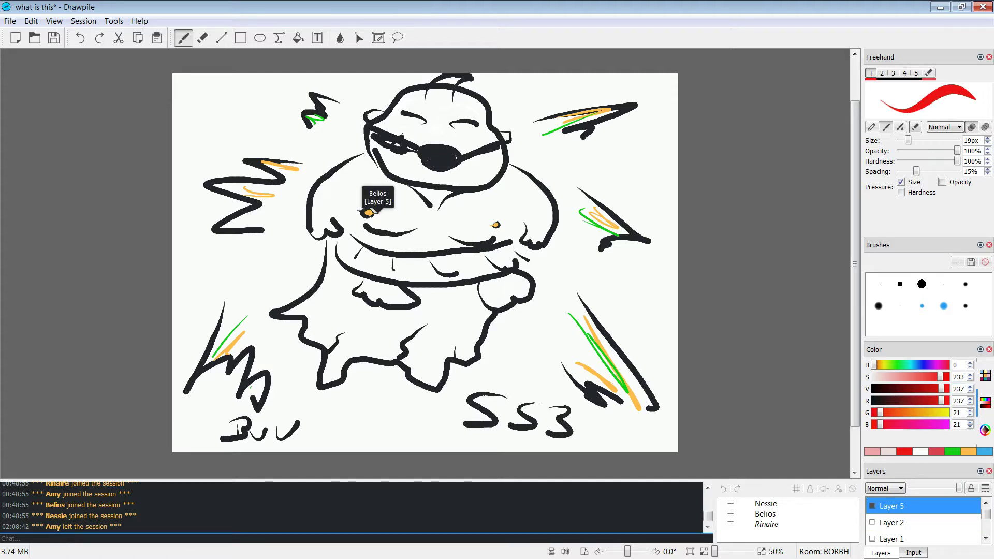
- Paint the round ball at the figure's mouth solid red, and bring back the Breeze colour palette
mouse_move(436, 151)
mouse_down()
mouse_move(431, 159)
mouse_move(447, 156)
mouse_move(426, 153)
mouse_move(439, 166)
mouse_up()
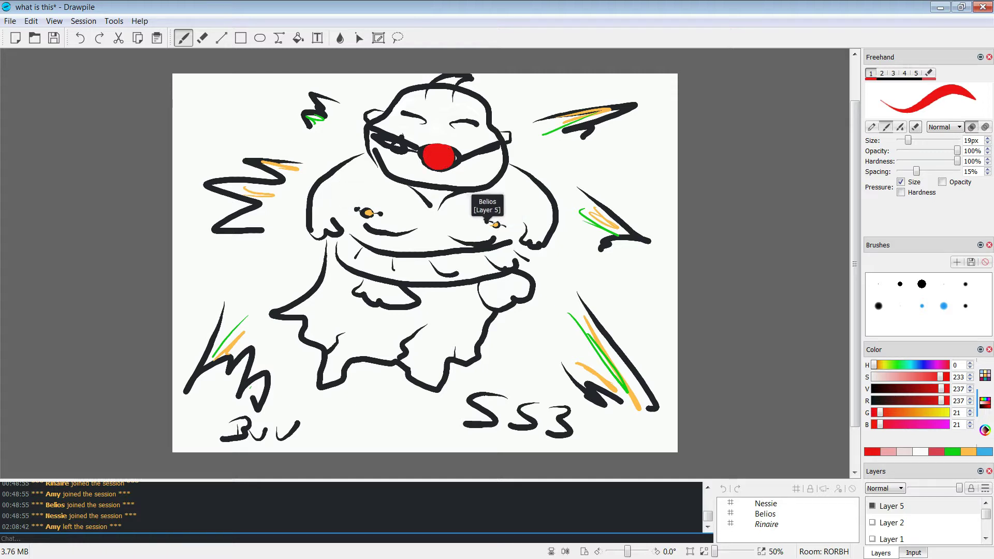
click(985, 431)
click(985, 375)
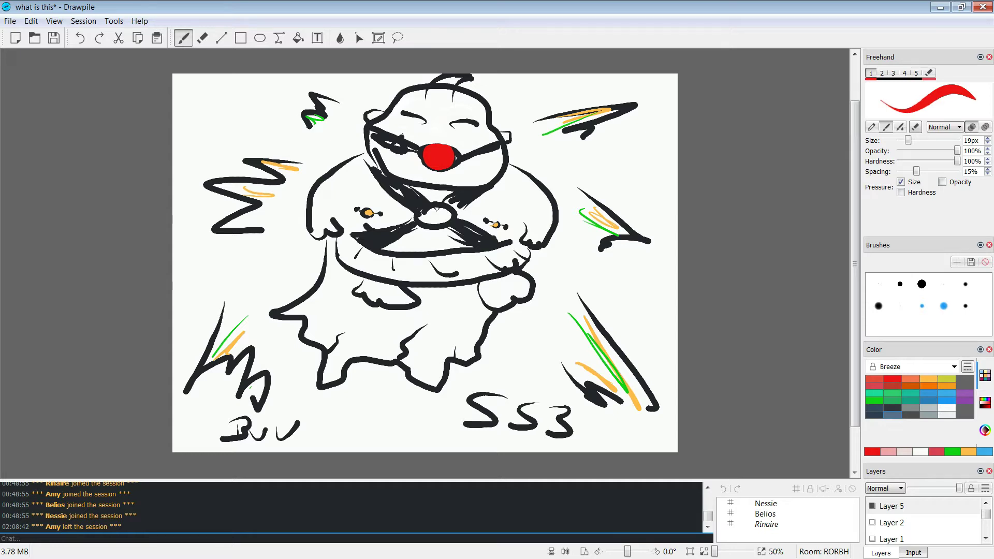
- Draw green banknotes and small grey coins around the figure, and fill the tall pole with grey at 51 px
click(892, 400)
click(892, 415)
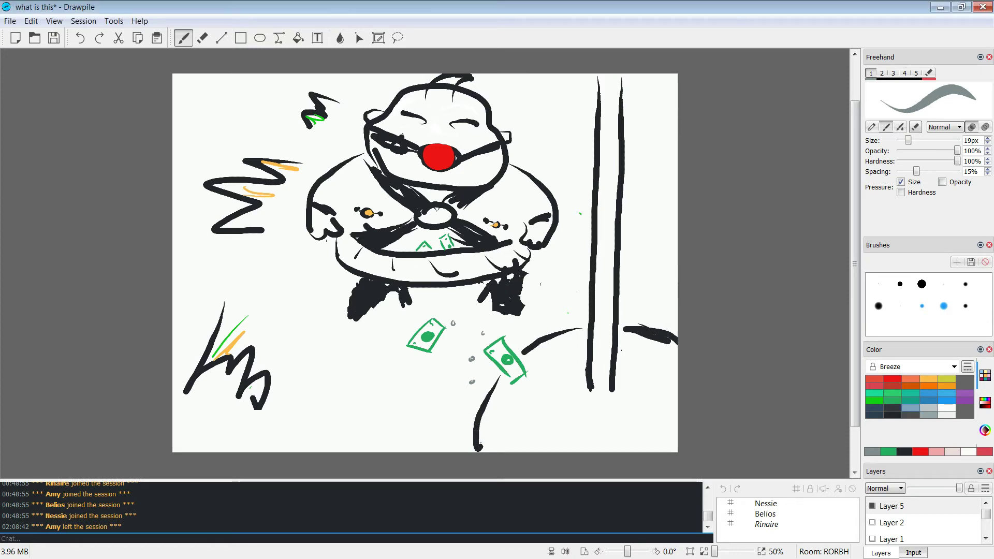
drag(908, 140, 922, 141)
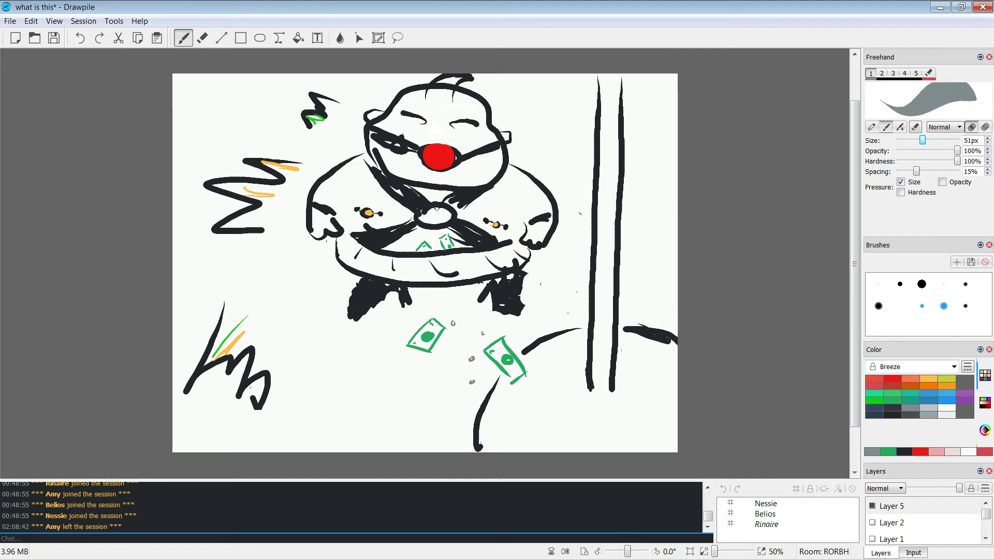
mouse_move(608, 82)
mouse_down()
mouse_move(608, 175)
mouse_move(607, 92)
mouse_move(613, 170)
mouse_move(617, 72)
mouse_move(617, 178)
mouse_move(604, 106)
mouse_move(601, 158)
mouse_move(603, 73)
mouse_move(598, 284)
mouse_move(609, 193)
mouse_move(599, 286)
mouse_move(610, 198)
mouse_move(598, 326)
mouse_move(617, 214)
mouse_move(597, 391)
mouse_move(609, 277)
mouse_up()
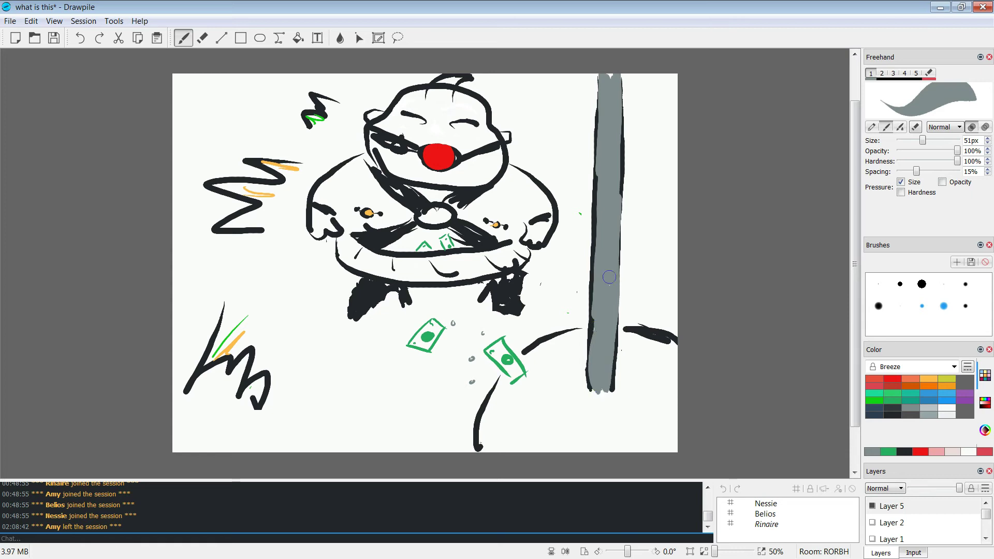
- Try white highlight strokes along the grey pole, undoing the unsuitable ones
click(947, 408)
drag(601, 369, 611, 220)
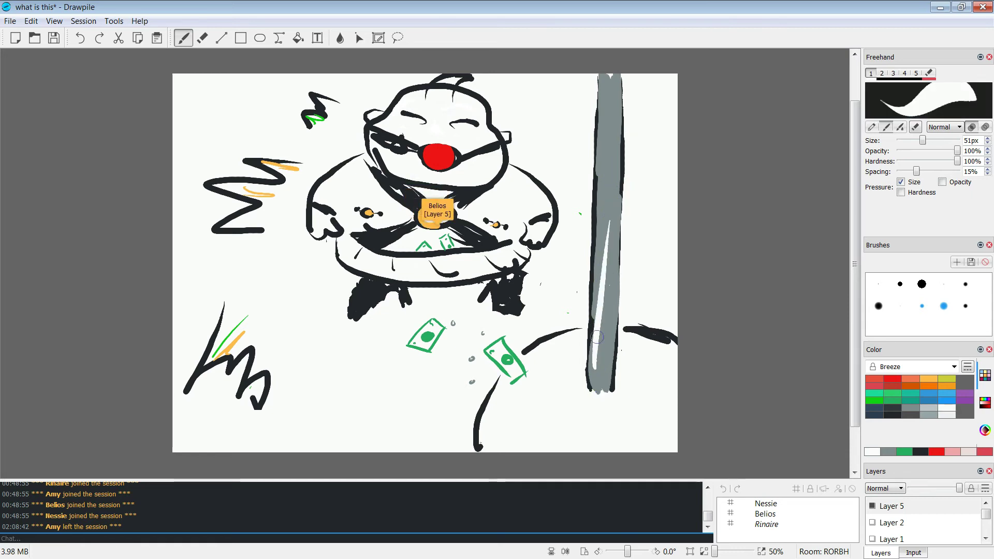
key(ctrl+z)
drag(592, 370, 596, 217)
key(ctrl+z)
drag(596, 360, 604, 138)
key(ctrl+z)
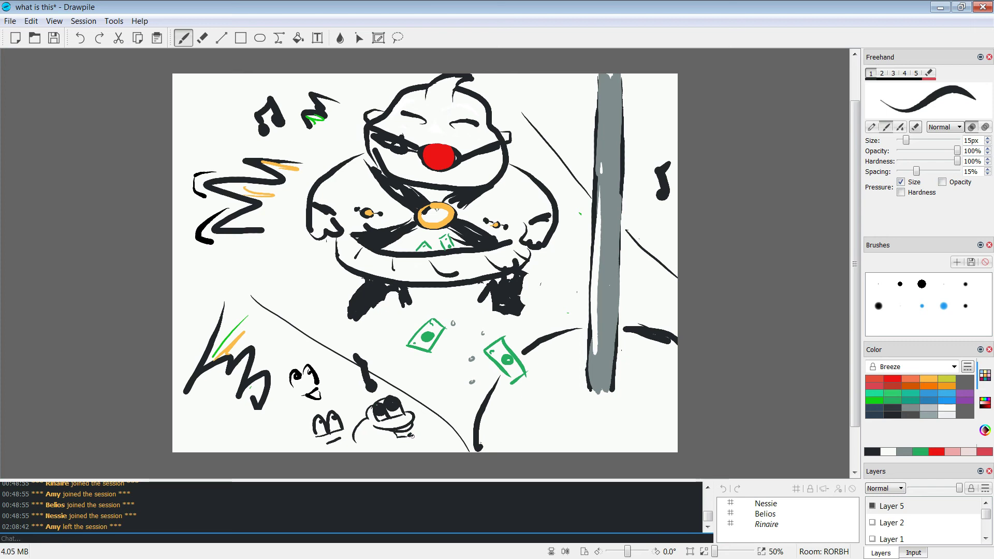
- Add black body lines at 15 px to the small creature at the canvas's lower edge, and undo the trial mark on the banknote
mouse_move(403, 438)
mouse_down()
mouse_move(414, 446)
mouse_move(390, 449)
mouse_move(399, 450)
mouse_up()
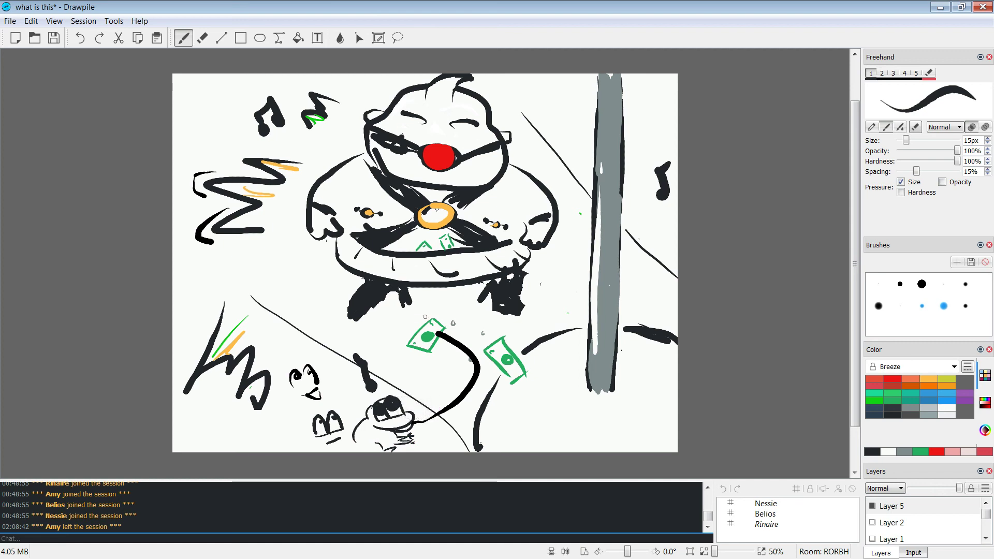
drag(429, 327, 435, 326)
key(ctrl+z)
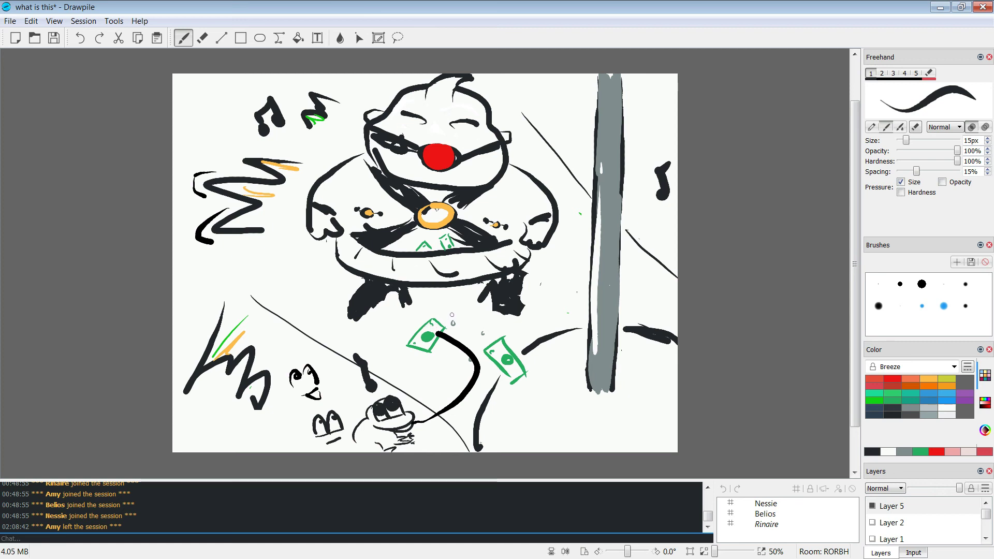